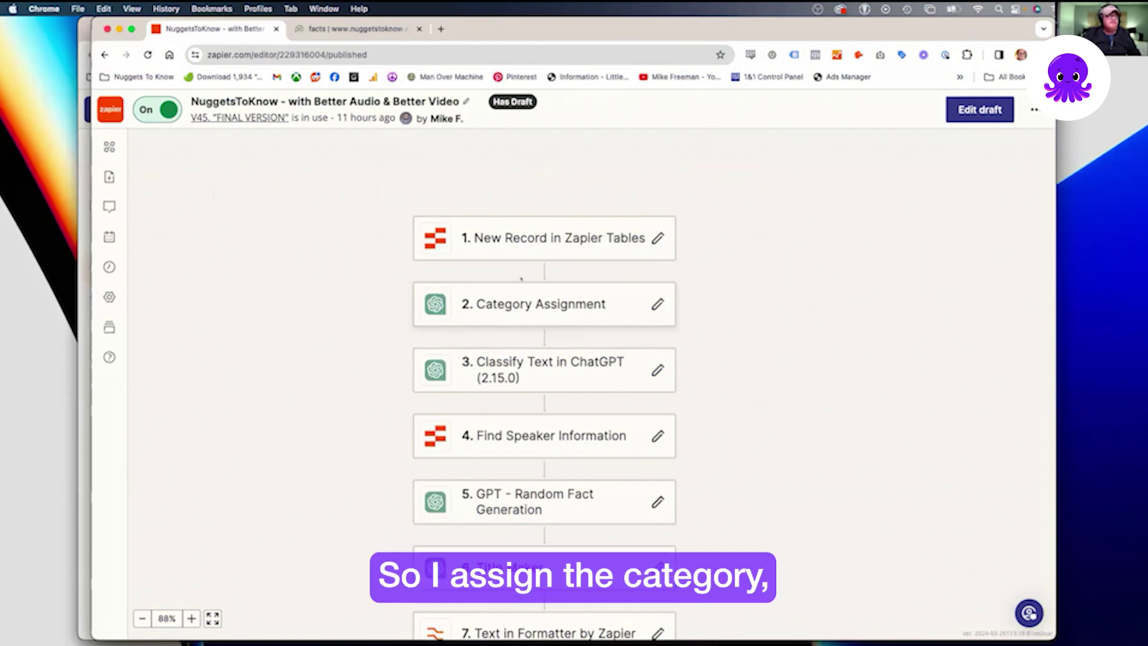
Look over the Zap's opening steps and view the Arts & Entertainment and Health and Wellness category pages on the NuggetsToKnow site.
{"action": "scroll", "coordinate": [792, 376], "scroll_direction": "down", "scroll_amount": 2}
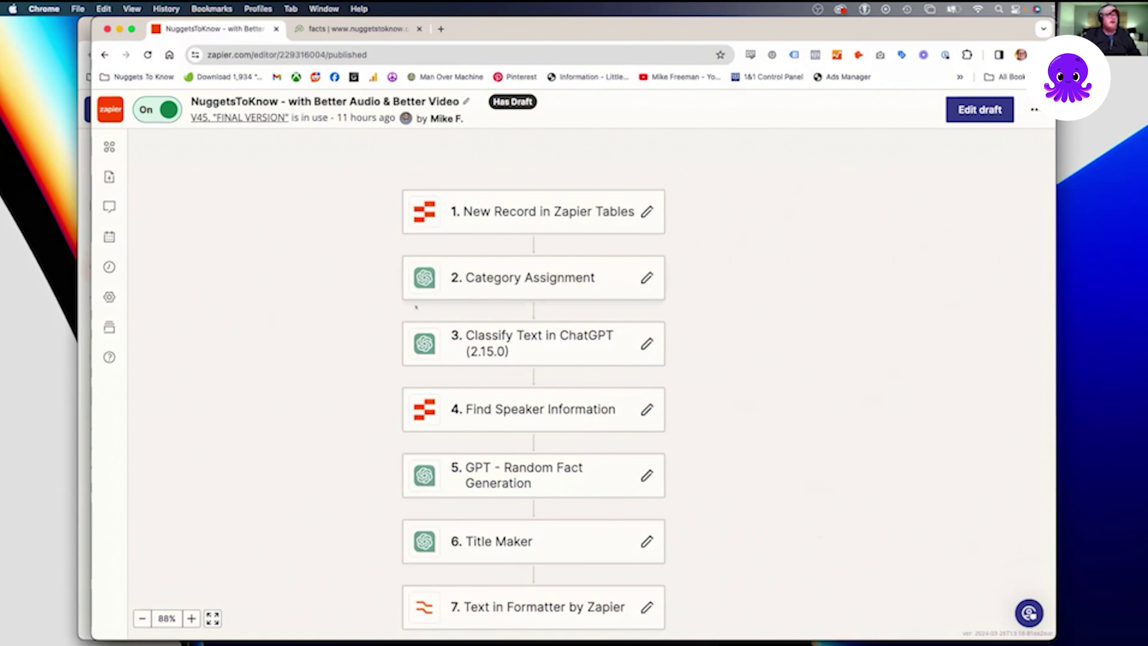
{"action": "scroll", "coordinate": [390, 363], "scroll_direction": "down", "scroll_amount": 5}
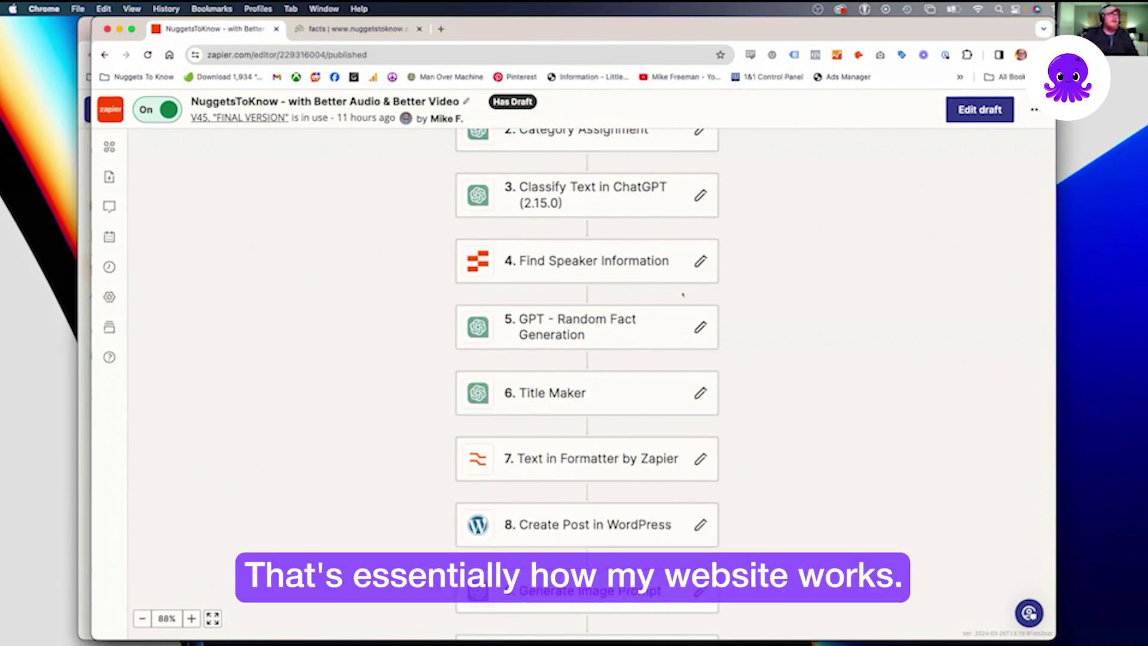
{"action": "key", "text": "ctrl+Tab"}
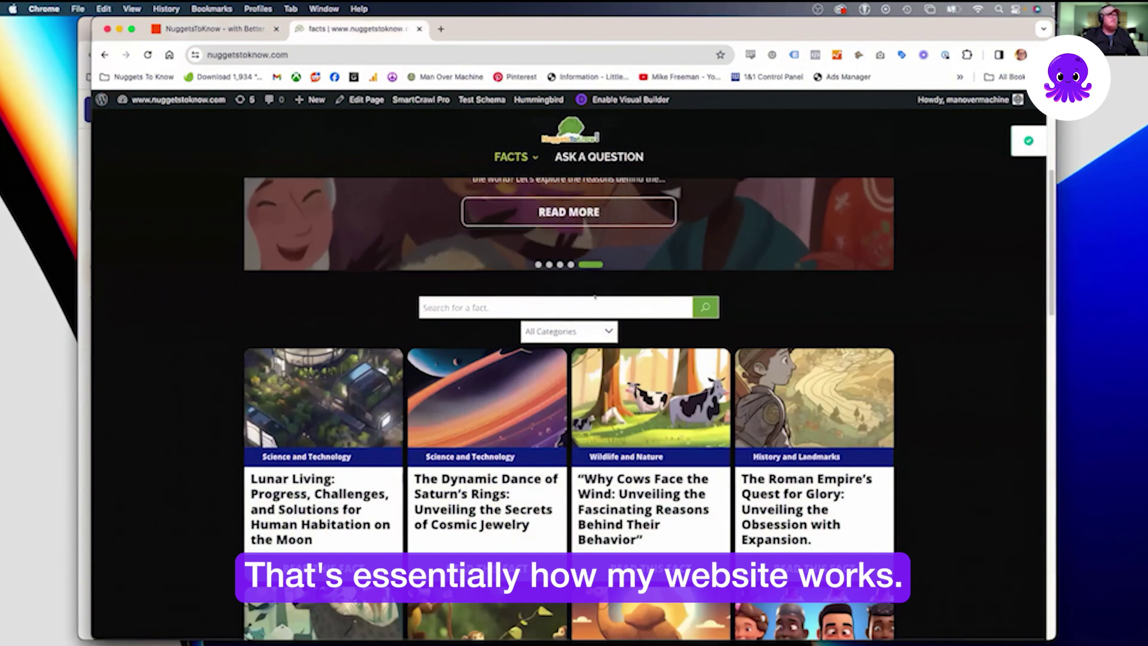
{"action": "scroll", "coordinate": [596, 296], "scroll_direction": "up", "scroll_amount": 5}
{"action": "mouse_move", "coordinate": [521, 237]}
{"action": "left_click", "coordinate": [526, 265]}
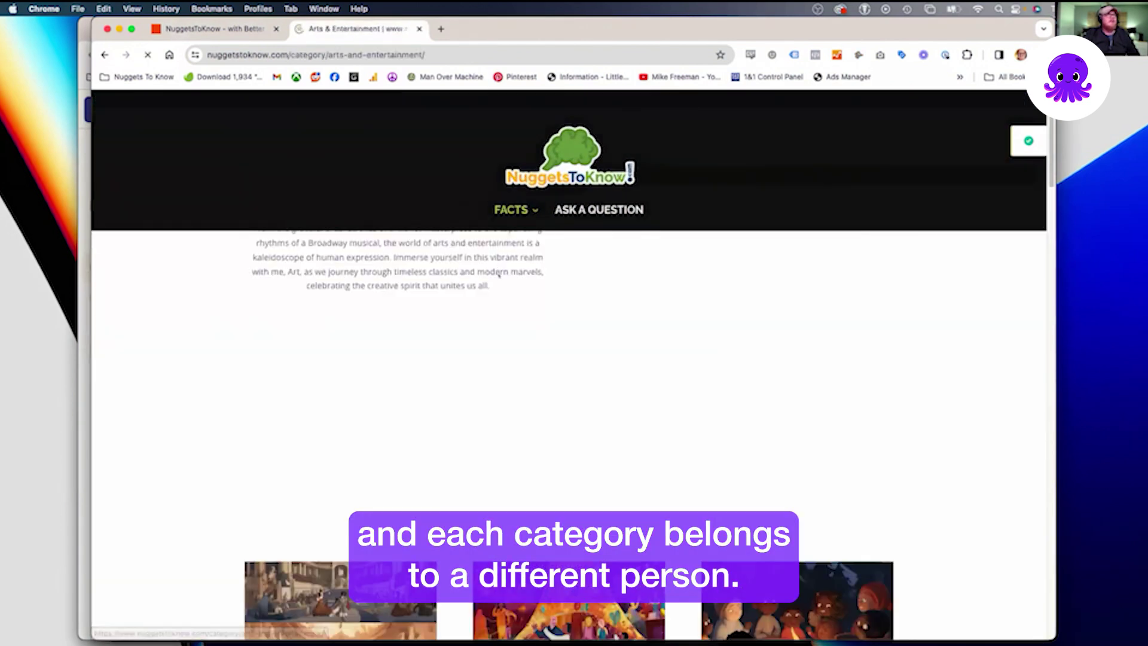
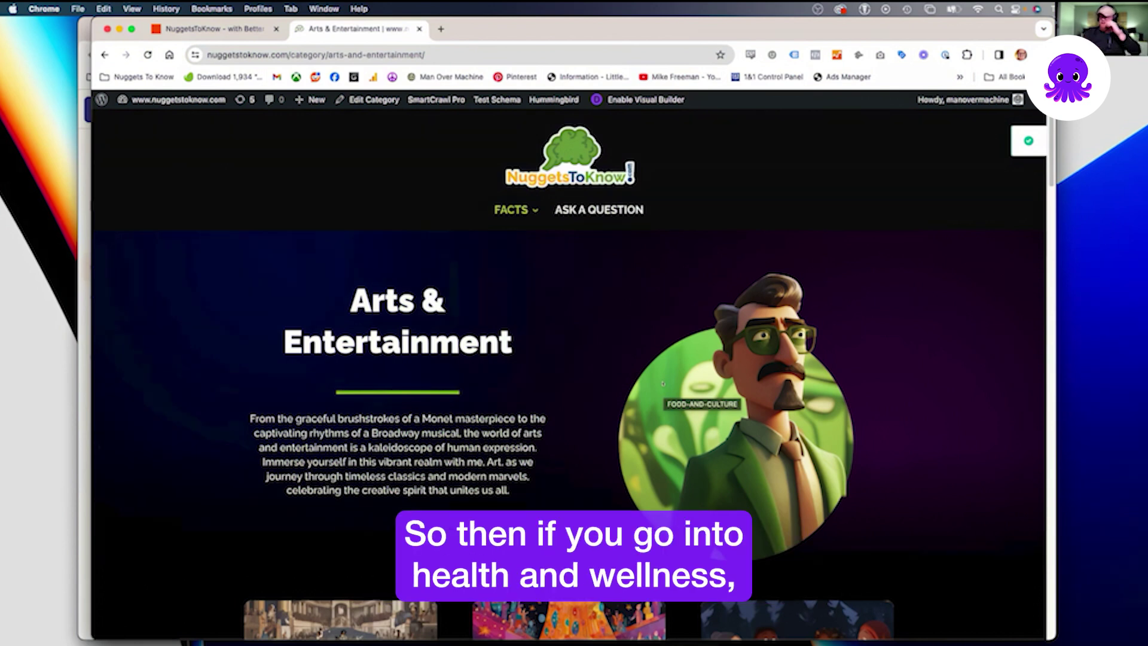
{"action": "left_click", "coordinate": [522, 306]}
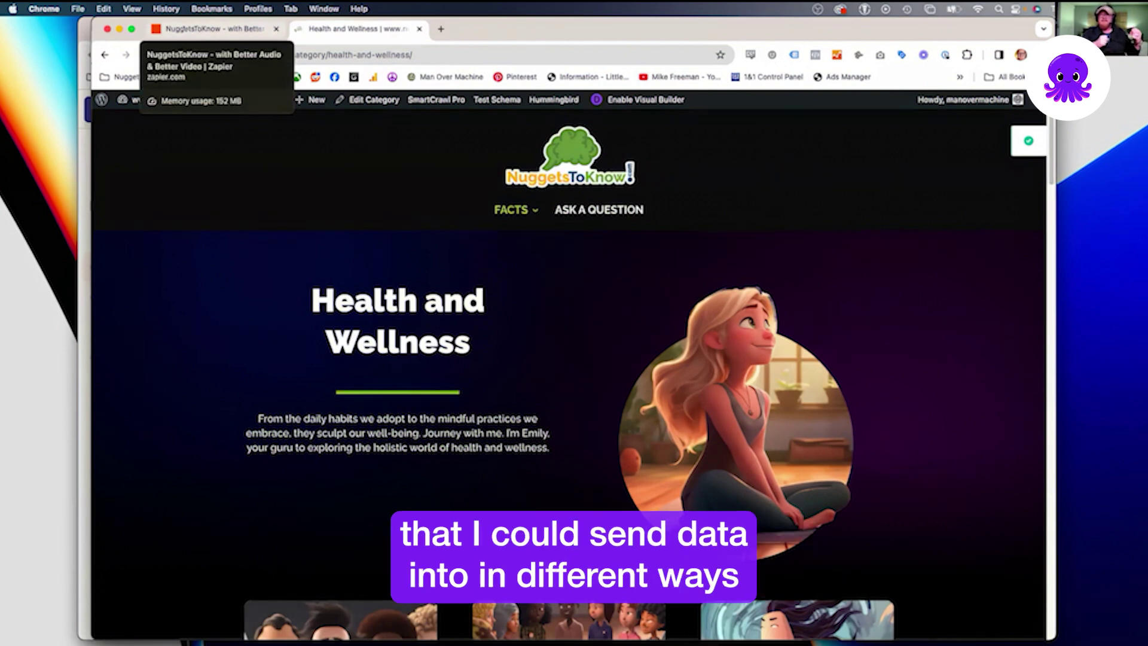
Return to the Zap and review its steps from Find Speaker Information through title, WordPress post and image generation to speakablepost.
{"action": "left_click", "coordinate": [209, 29]}
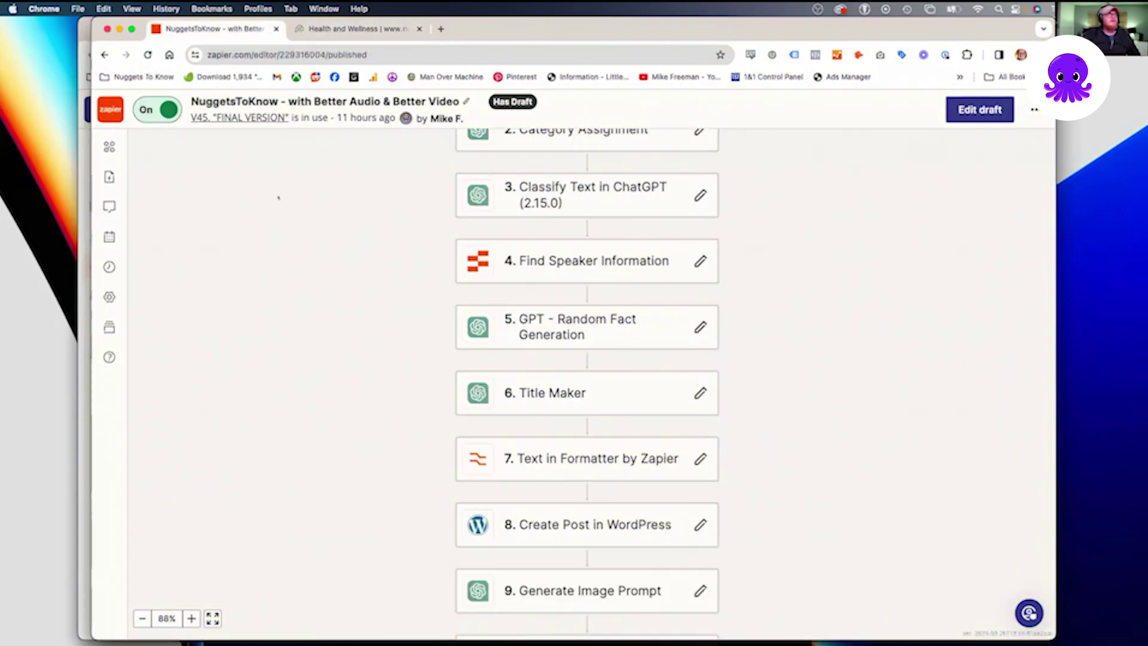
{"action": "scroll", "coordinate": [640, 406], "scroll_direction": "up", "scroll_amount": 1}
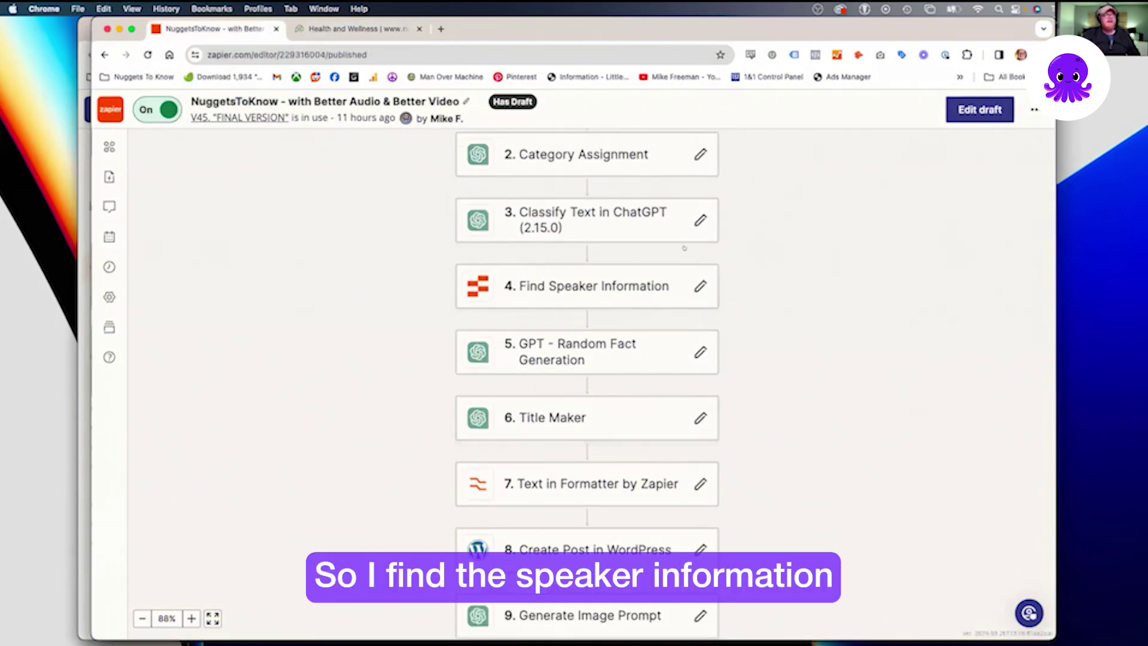
{"action": "scroll", "coordinate": [867, 413], "scroll_direction": "down", "scroll_amount": 2}
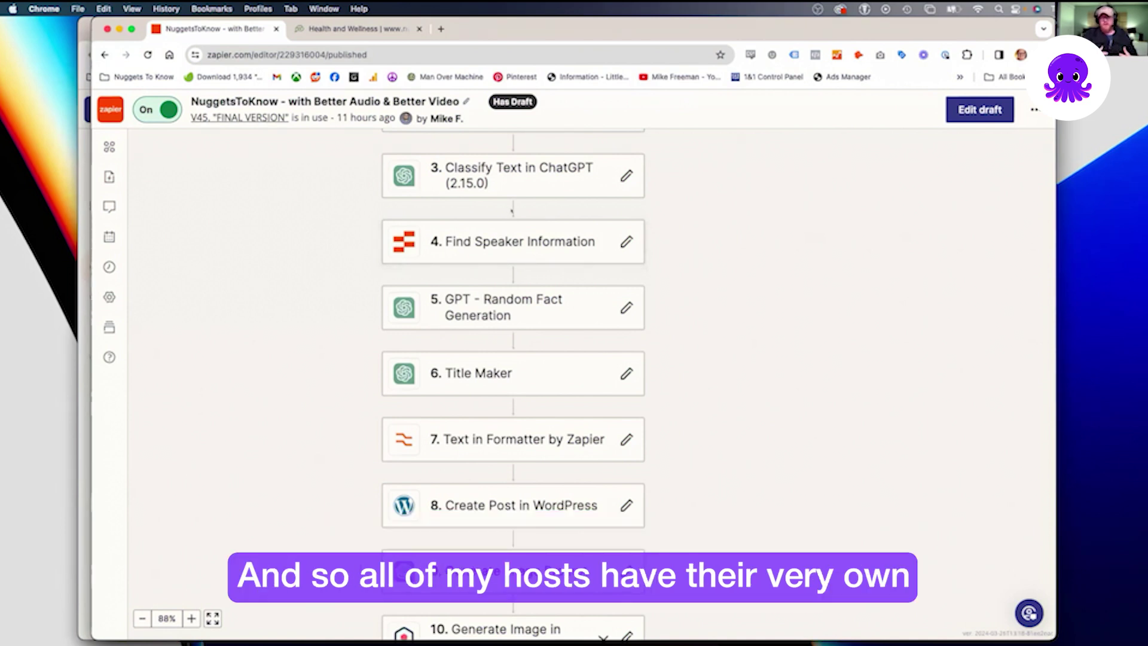
{"action": "scroll", "coordinate": [701, 343], "scroll_direction": "down", "scroll_amount": 3}
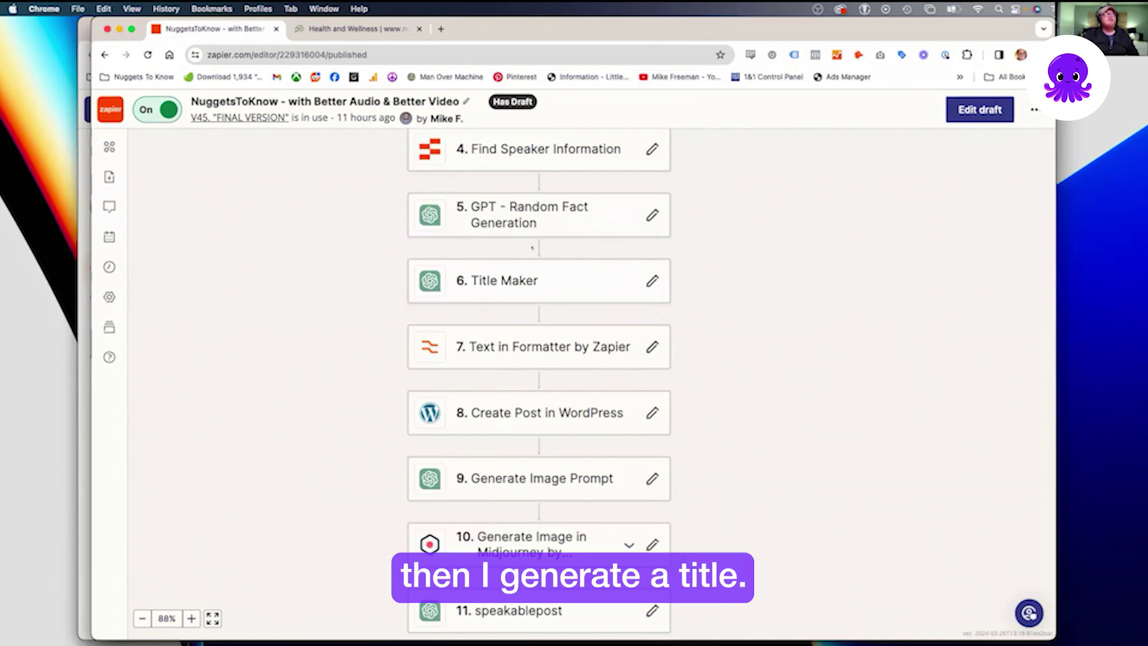
{"action": "scroll", "coordinate": [362, 242], "scroll_direction": "down", "scroll_amount": 2}
{"action": "scroll", "coordinate": [361, 243], "scroll_direction": "down", "scroll_amount": 3}
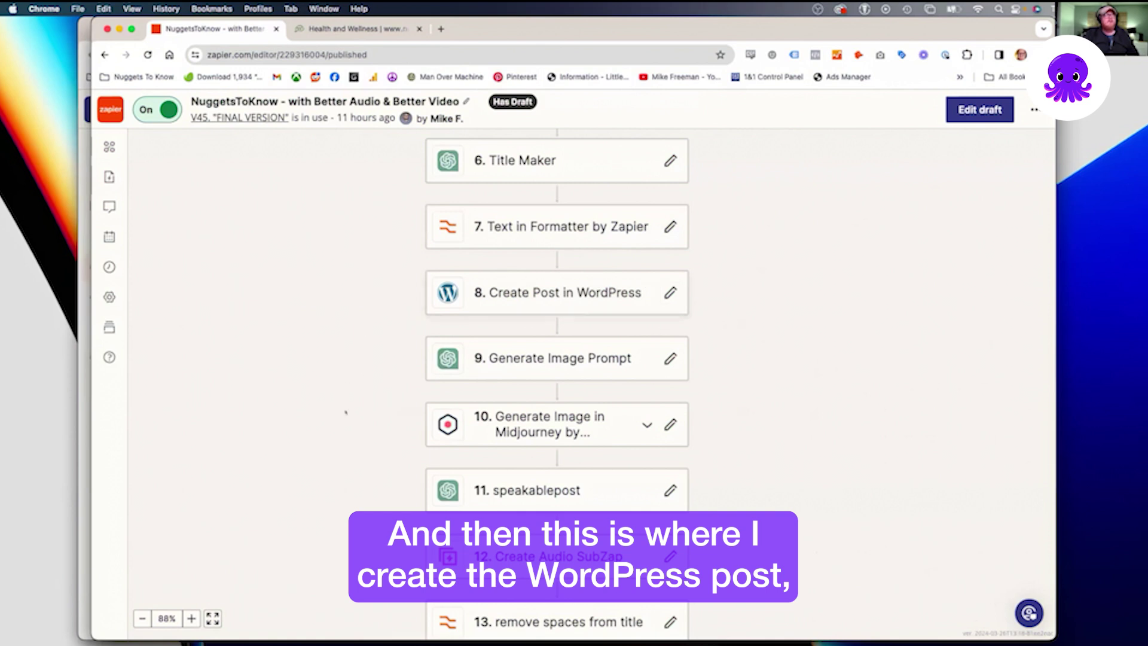
{"action": "scroll", "coordinate": [362, 315], "scroll_direction": "down", "scroll_amount": 3}
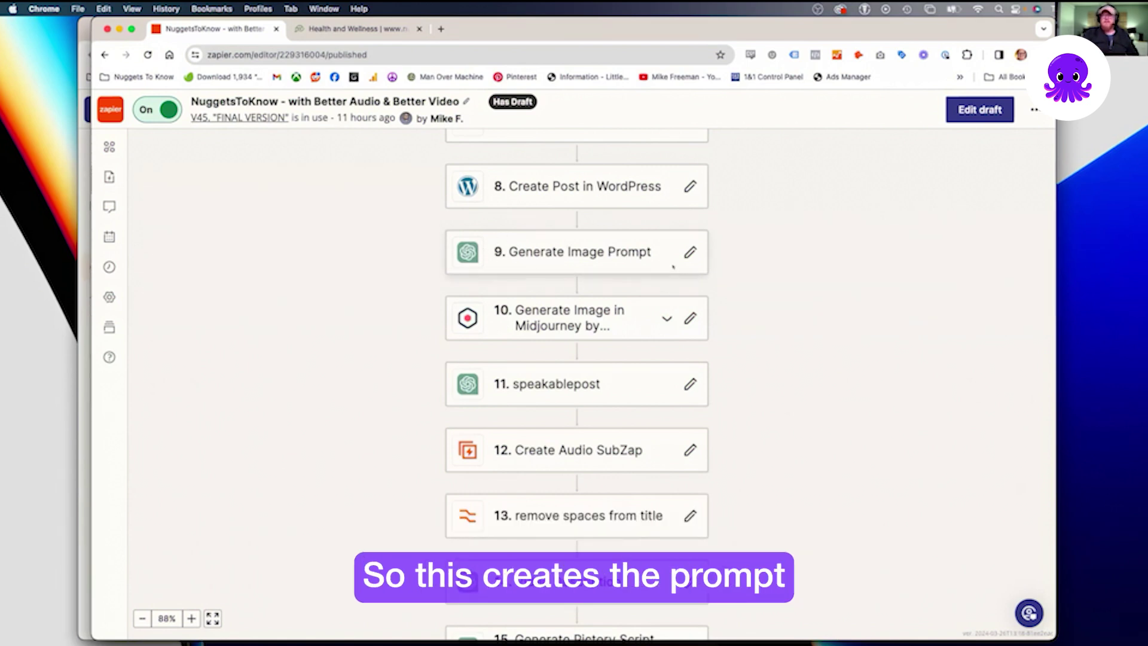
{"action": "scroll", "coordinate": [688, 257], "scroll_direction": "up", "scroll_amount": 2}
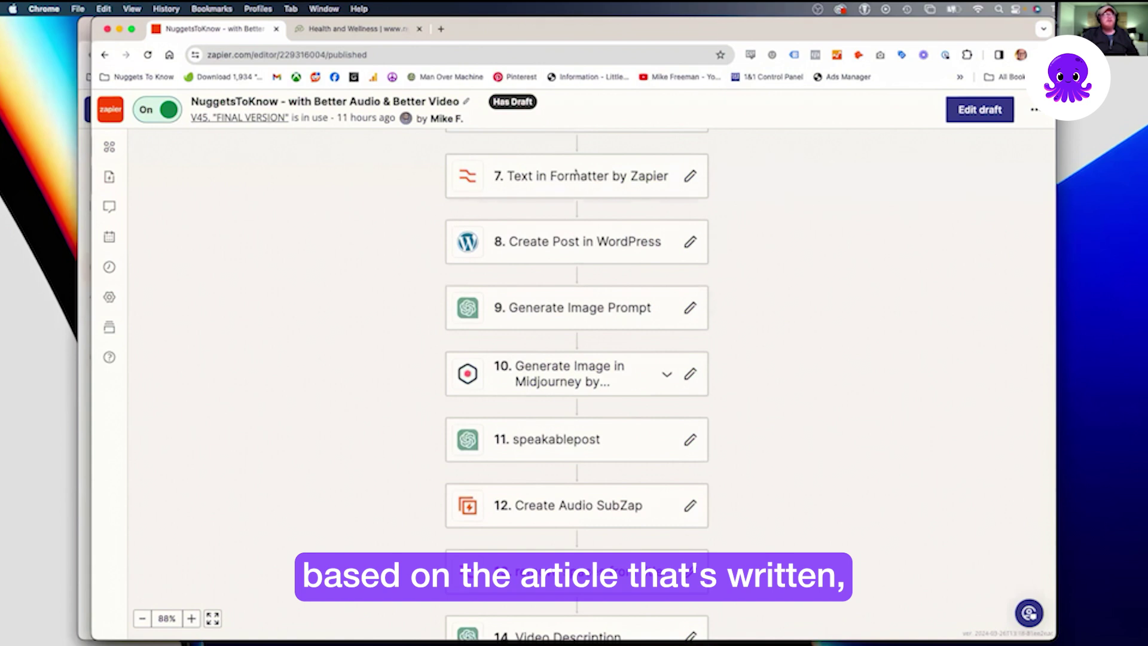
{"action": "scroll", "coordinate": [712, 316], "scroll_direction": "down", "scroll_amount": 2}
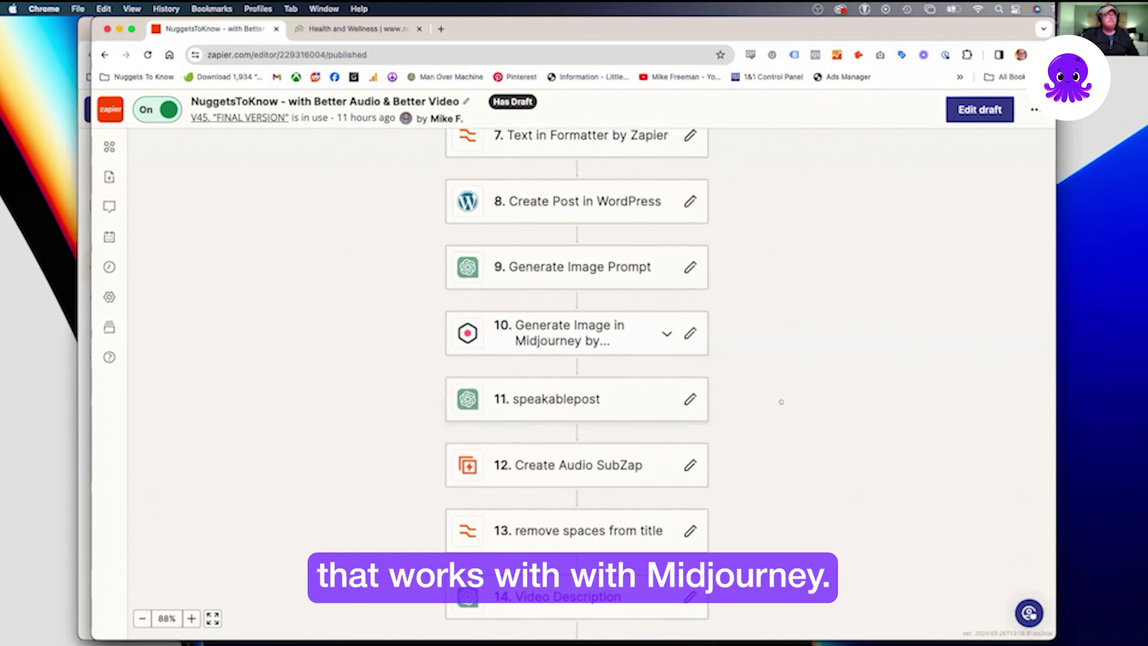
{"action": "scroll", "coordinate": [781, 402], "scroll_direction": "down", "scroll_amount": 5}
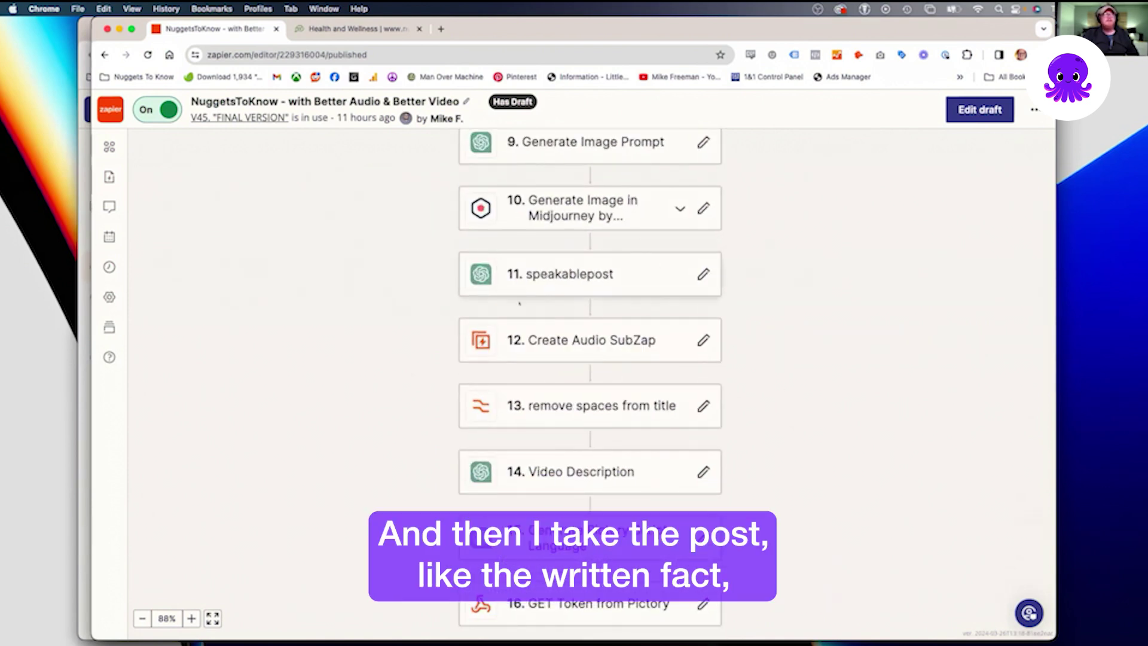
Examine the Create Audio SubZap step and the earlier steps that supply its speaker settings and text.
{"action": "scroll", "coordinate": [519, 303], "scroll_direction": "up", "scroll_amount": 4}
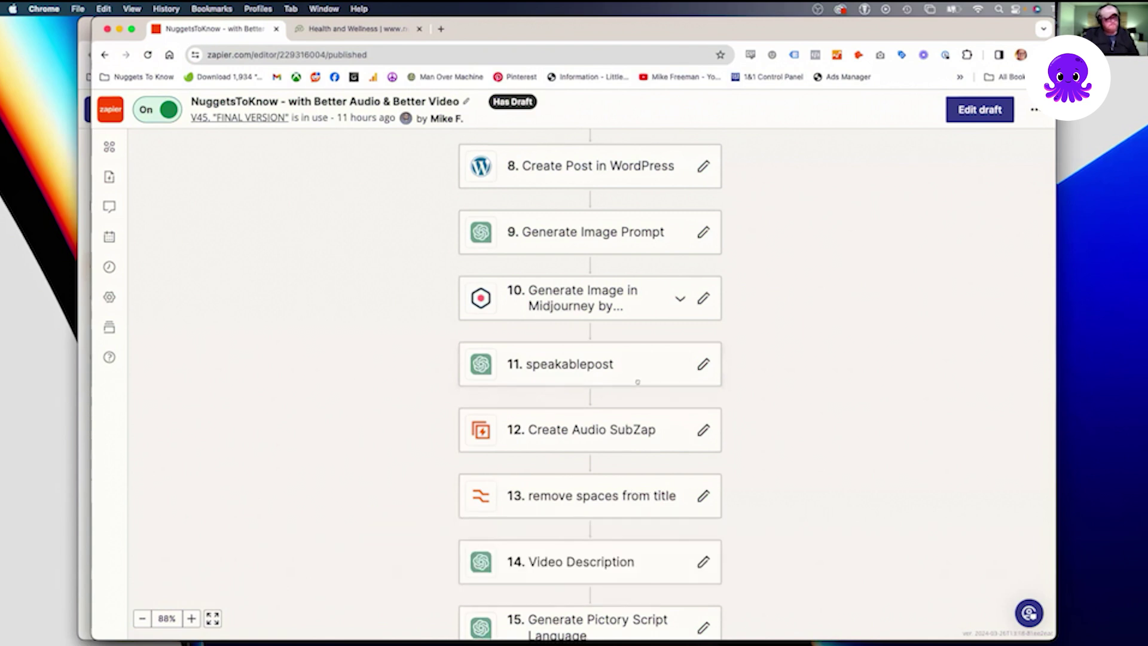
{"action": "scroll", "coordinate": [665, 403], "scroll_direction": "down", "scroll_amount": 1}
{"action": "scroll", "coordinate": [791, 414], "scroll_direction": "down", "scroll_amount": 2}
{"action": "scroll", "coordinate": [727, 371], "scroll_direction": "right", "scroll_amount": 2}
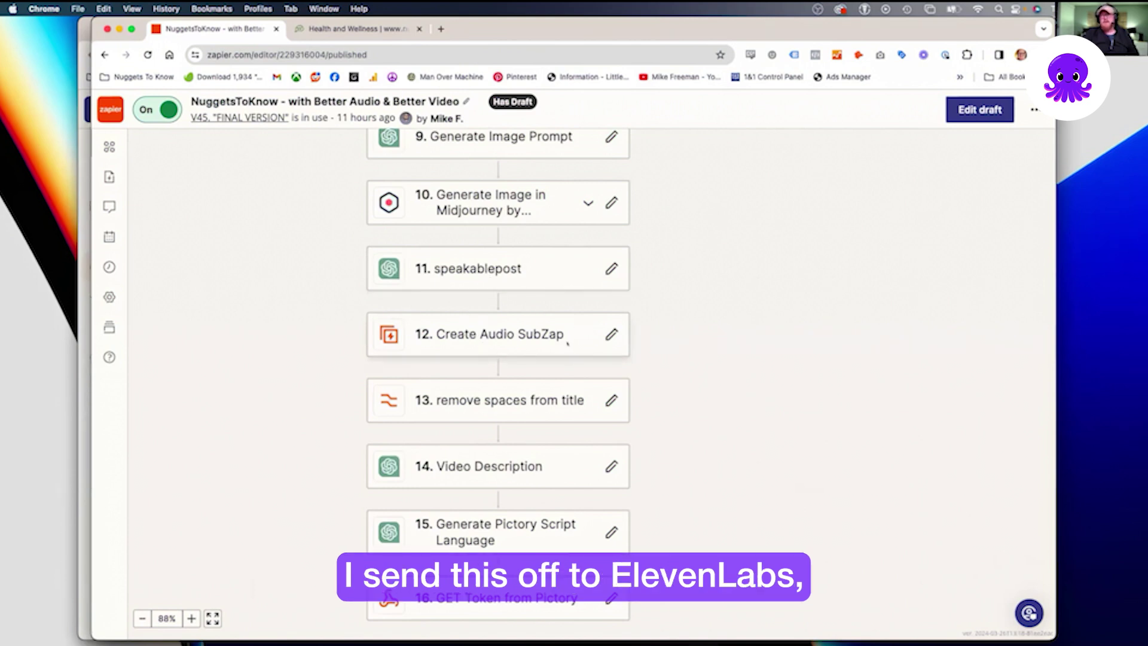
{"action": "scroll", "coordinate": [673, 374], "scroll_direction": "up", "scroll_amount": 4}
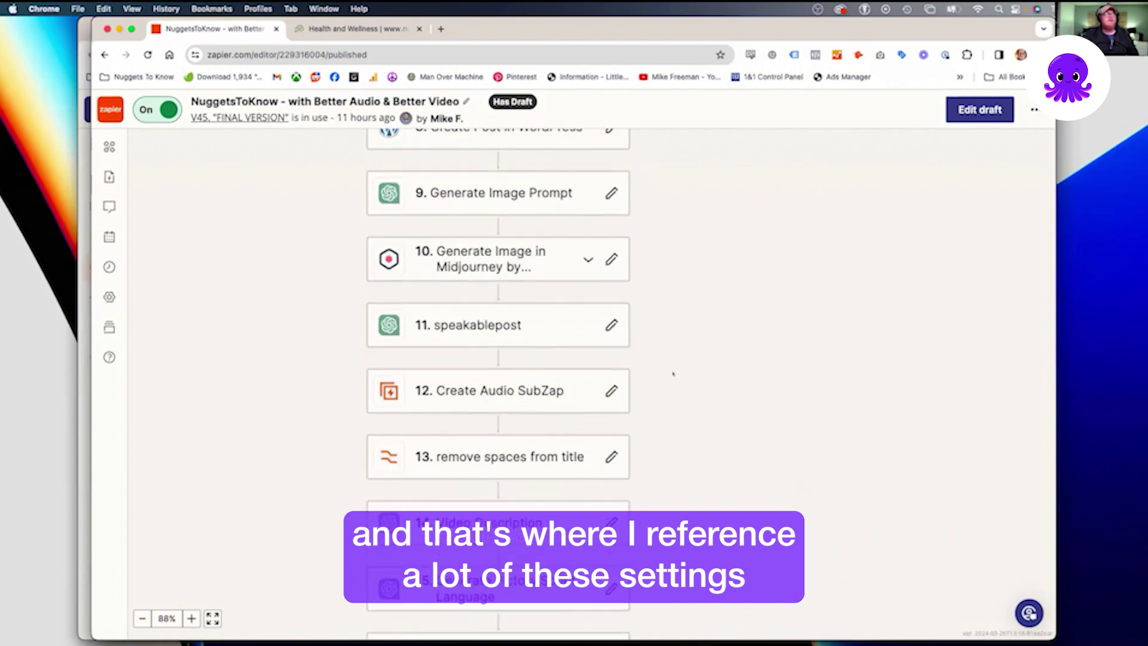
{"action": "scroll", "coordinate": [674, 374], "scroll_direction": "up", "scroll_amount": 6}
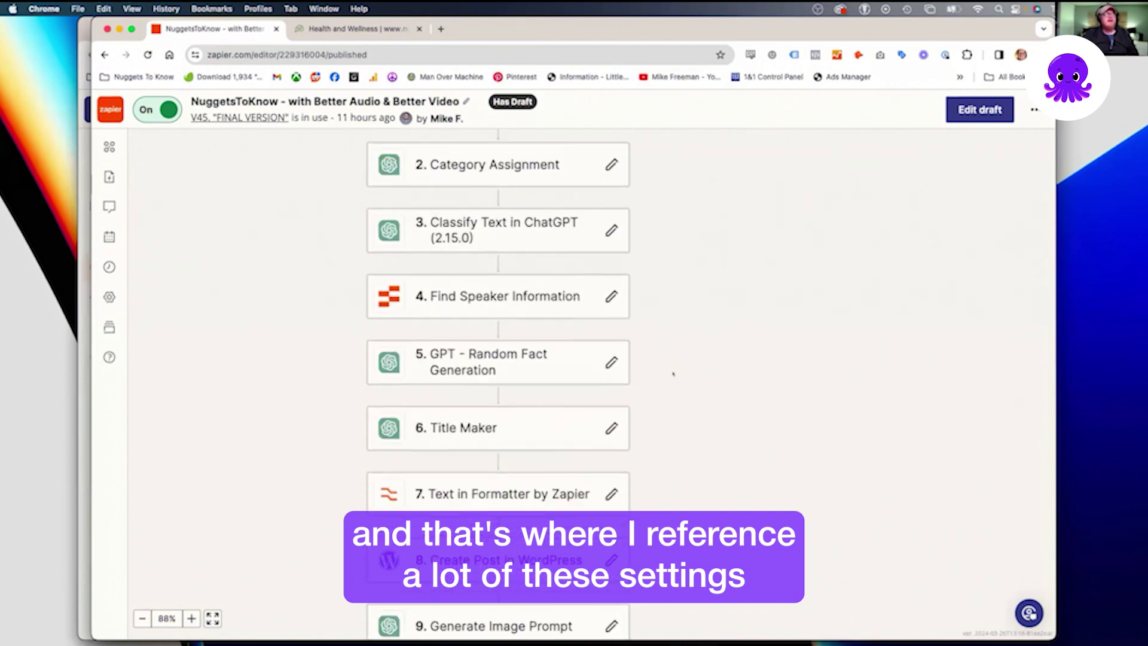
{"action": "scroll", "coordinate": [450, 324], "scroll_direction": "down", "scroll_amount": 3}
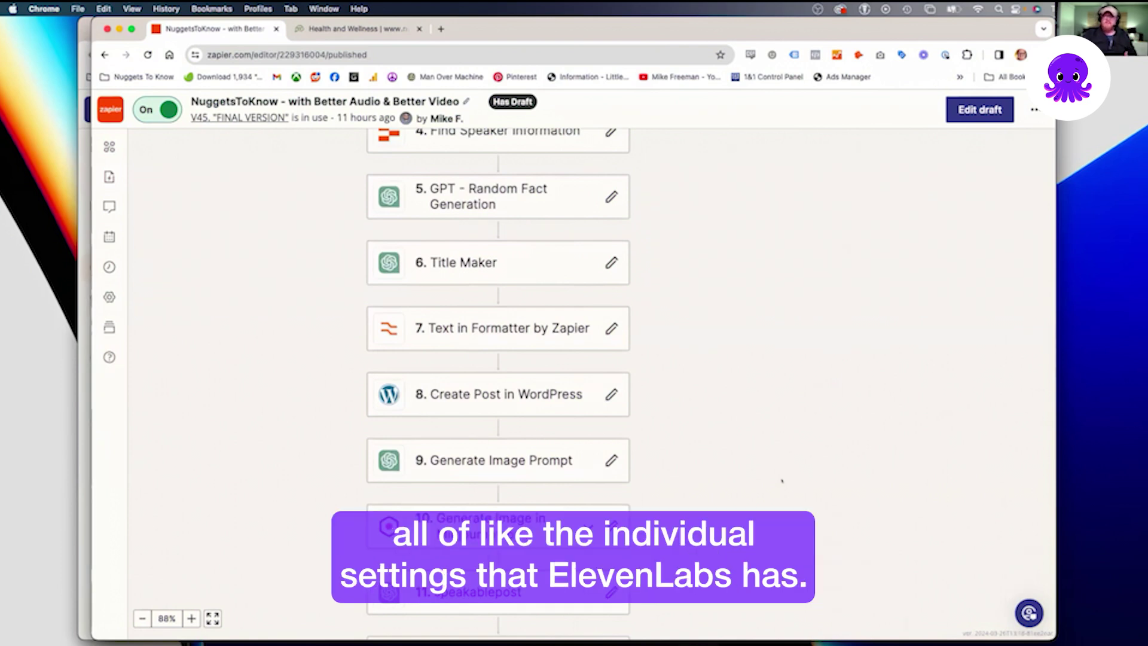
{"action": "scroll", "coordinate": [498, 383], "scroll_direction": "down", "scroll_amount": 2}
{"action": "scroll", "coordinate": [782, 480], "scroll_direction": "down", "scroll_amount": 1}
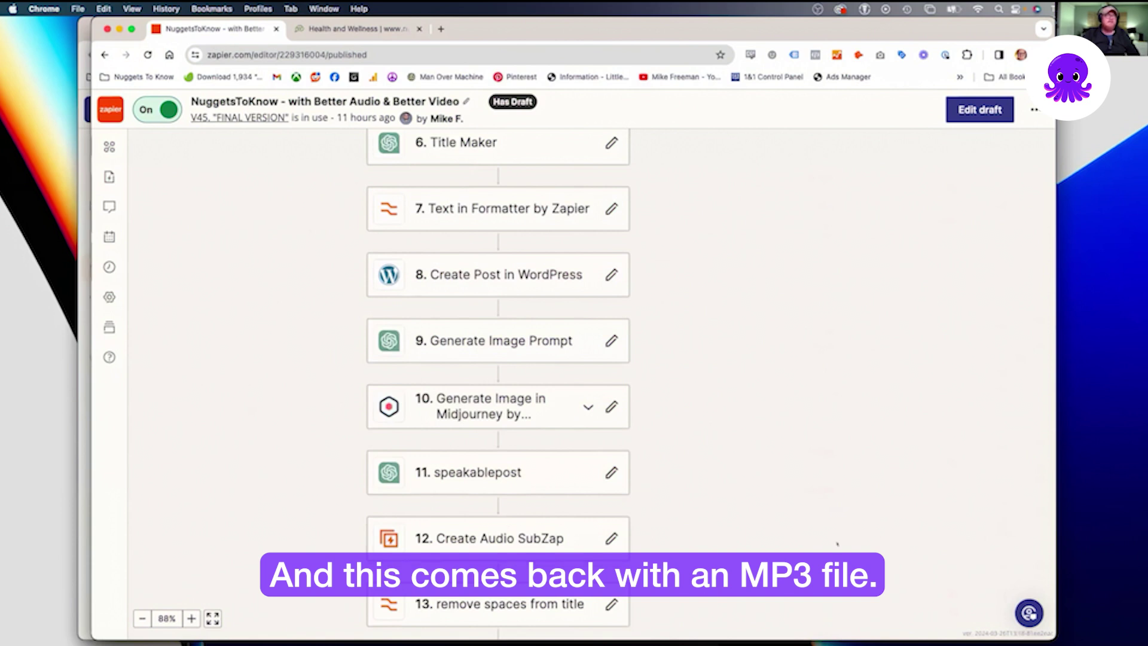
Open the Generate Pictory Script Language step and examine its assistant instructions, highlighting the example JSON output.
{"action": "scroll", "coordinate": [842, 229], "scroll_direction": "down", "scroll_amount": 6}
{"action": "scroll", "coordinate": [842, 230], "scroll_direction": "down", "scroll_amount": 1}
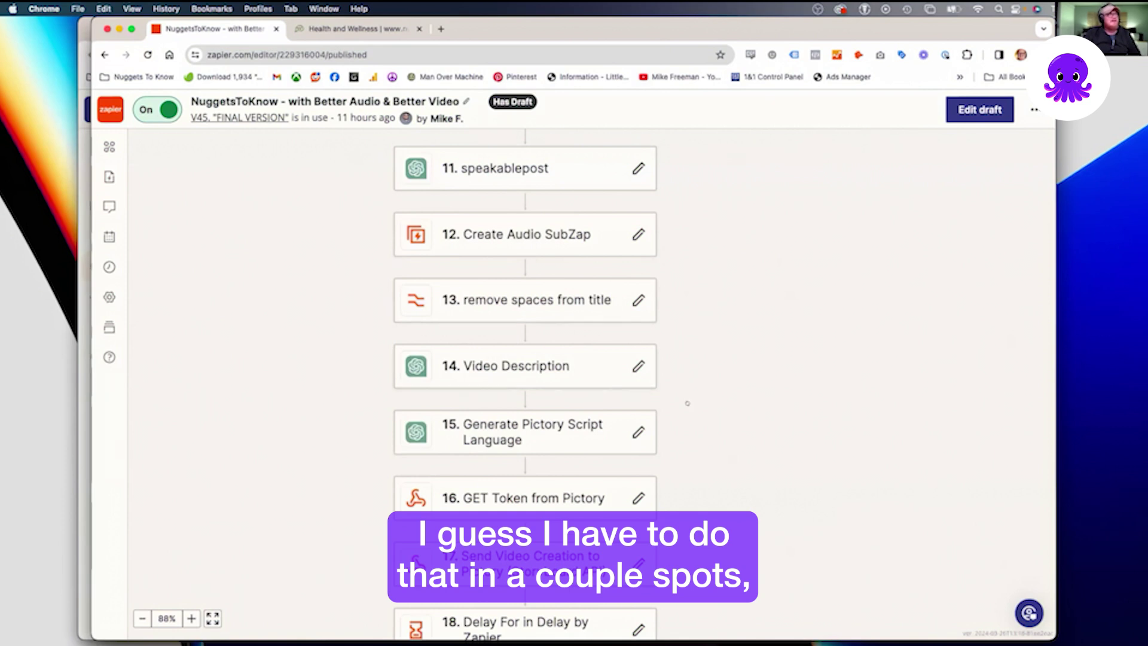
{"action": "scroll", "coordinate": [687, 402], "scroll_direction": "down", "scroll_amount": 2}
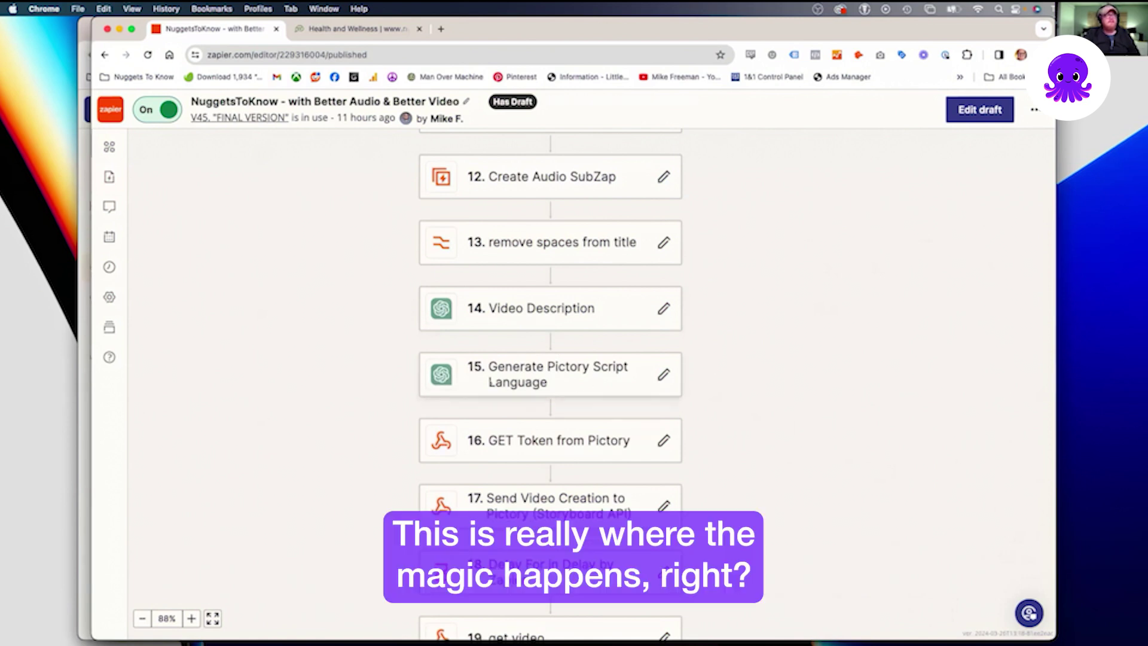
{"action": "left_click", "coordinate": [541, 374]}
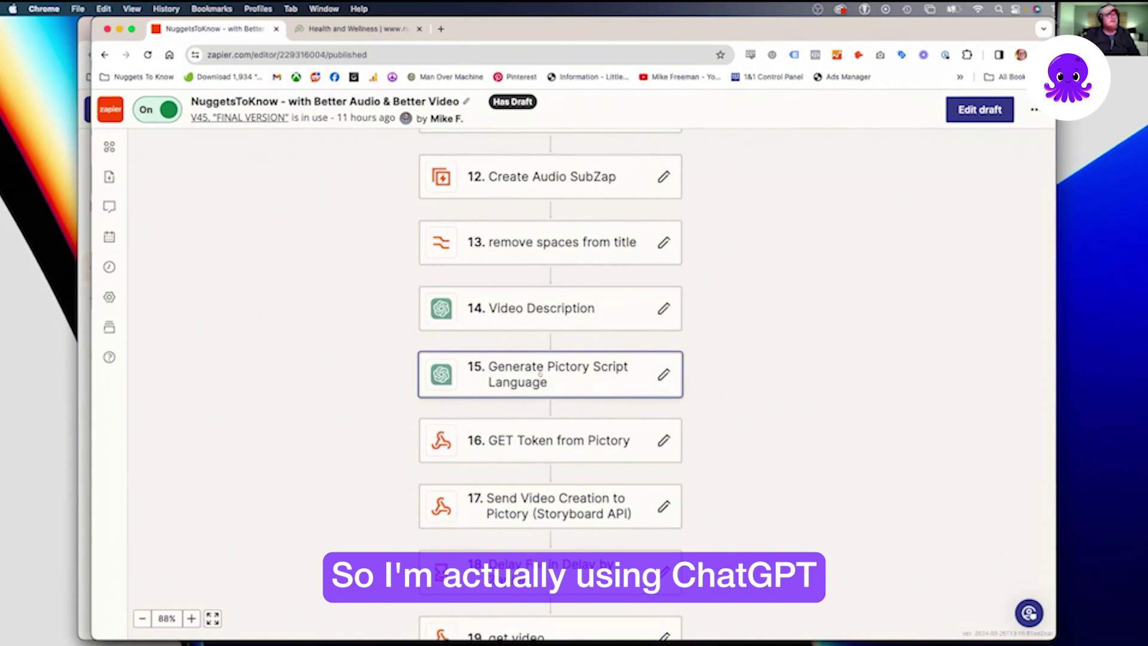
{"action": "scroll", "coordinate": [644, 459], "scroll_direction": "down", "scroll_amount": 10}
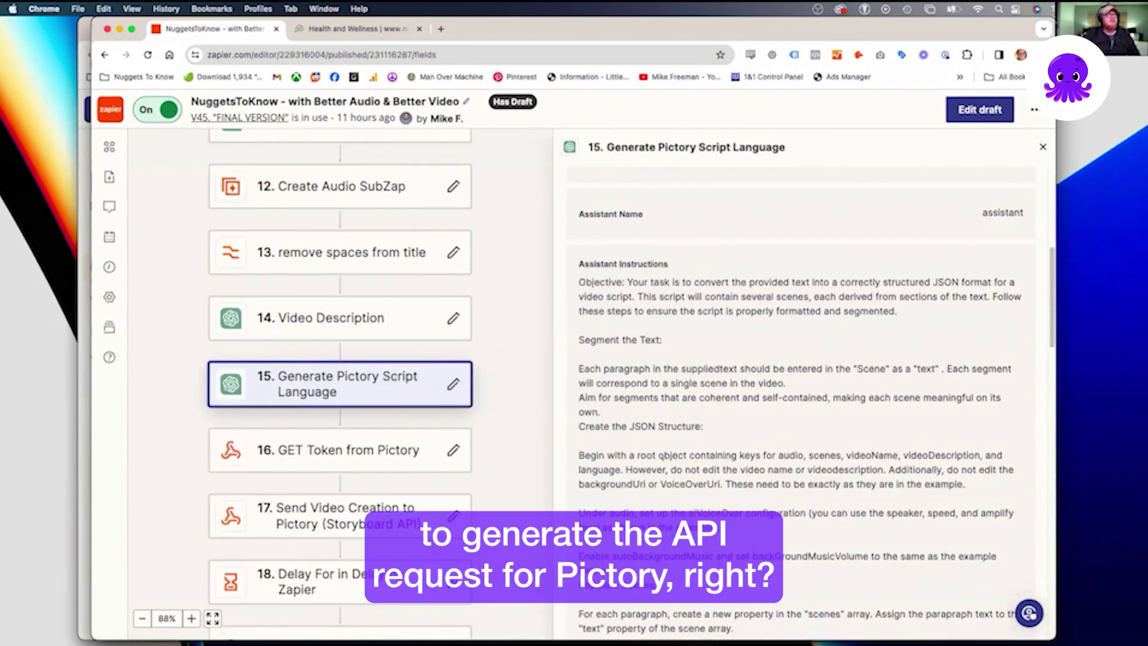
{"action": "scroll", "coordinate": [662, 456], "scroll_direction": "down", "scroll_amount": 5}
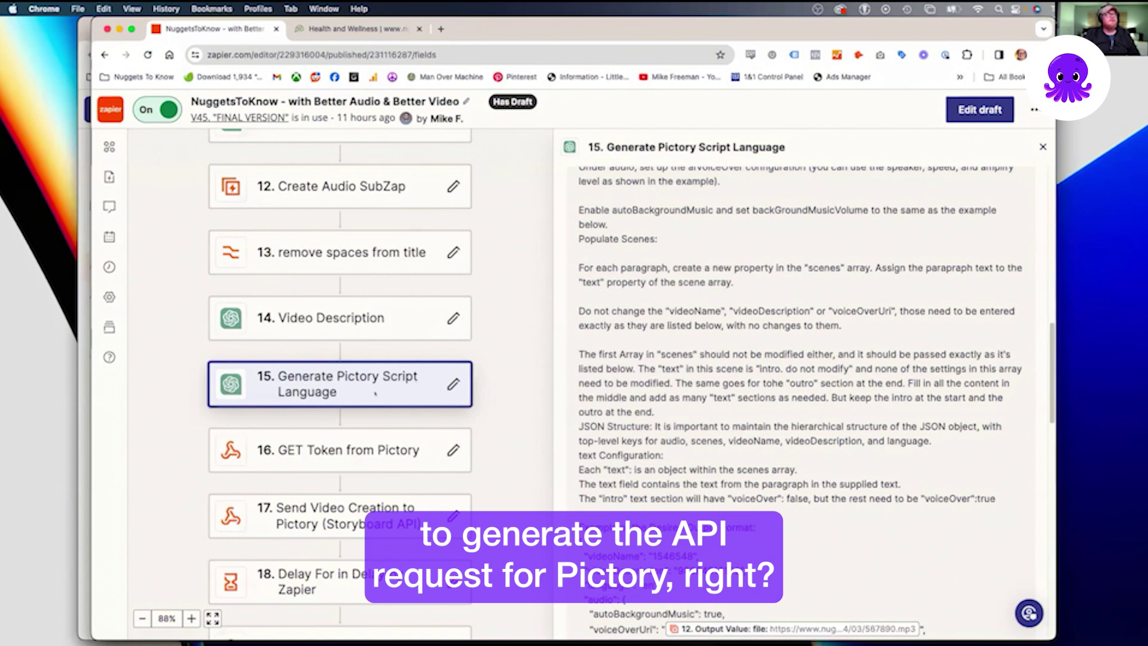
{"action": "scroll", "coordinate": [579, 283], "scroll_direction": "down", "scroll_amount": 5}
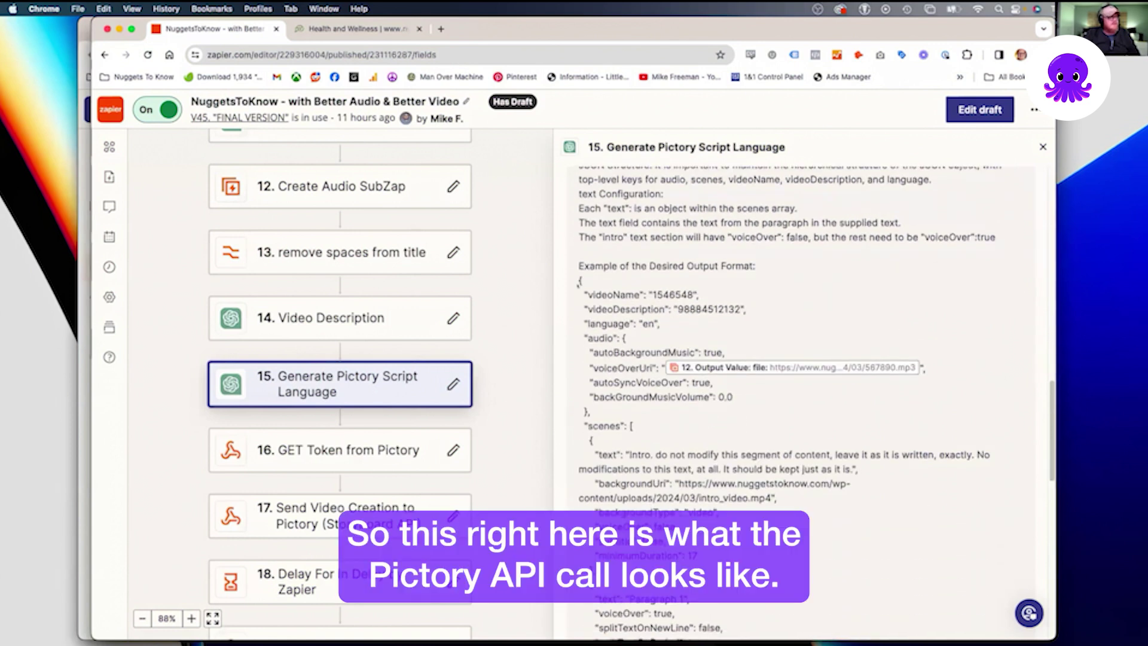
{"action": "left_click_drag", "start_coordinate": [578, 279], "coordinate": [592, 441]}
{"action": "scroll", "coordinate": [792, 480], "scroll_direction": "down", "scroll_amount": 10}
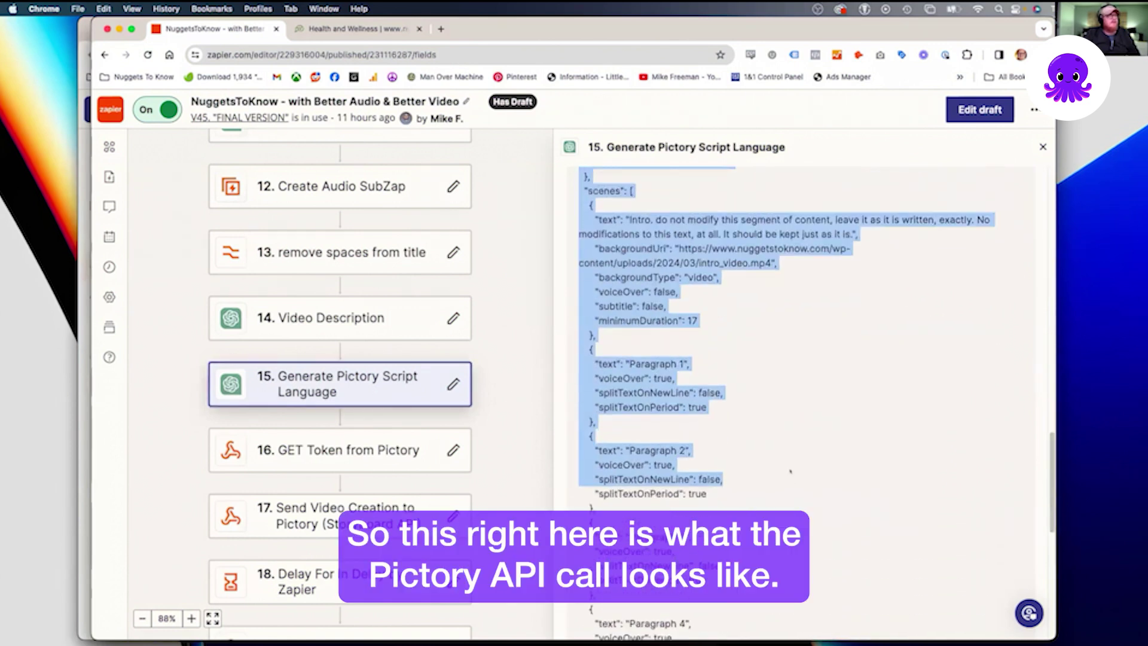
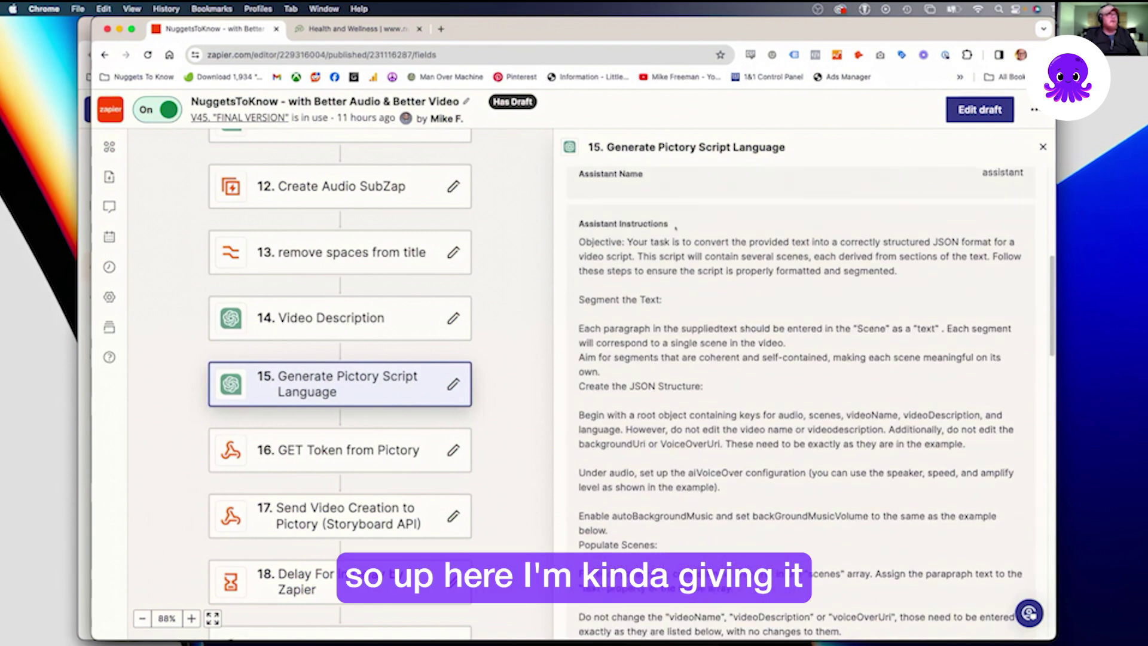
Examine the example JSON's file setup block, highlighting it from videoName to backGroundMusicVolume, and the intro scene below it.
{"action": "scroll", "coordinate": [725, 383], "scroll_direction": "down", "scroll_amount": 8}
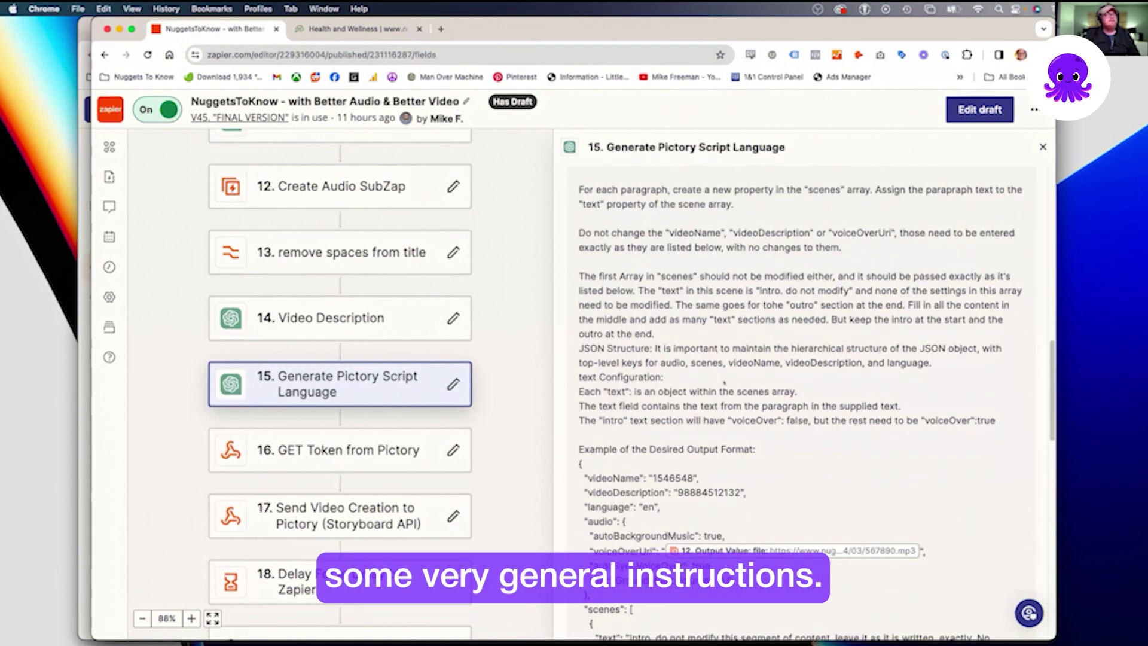
{"action": "scroll", "coordinate": [725, 383], "scroll_direction": "down", "scroll_amount": 2}
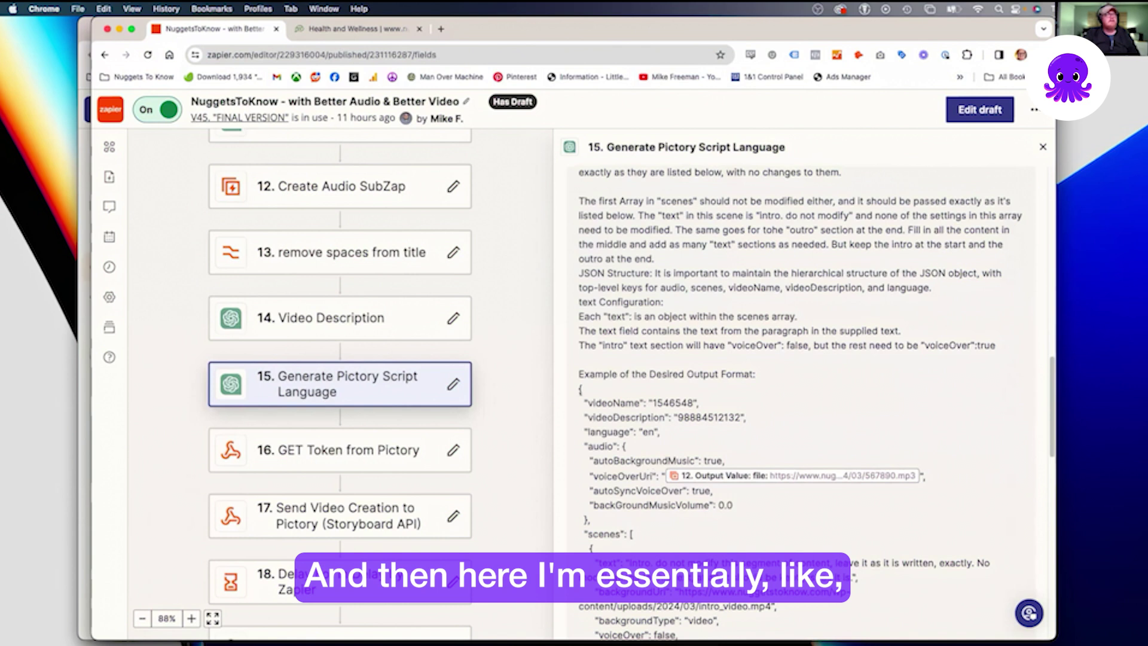
{"action": "left_click_drag", "start_coordinate": [578, 387], "coordinate": [762, 508]}
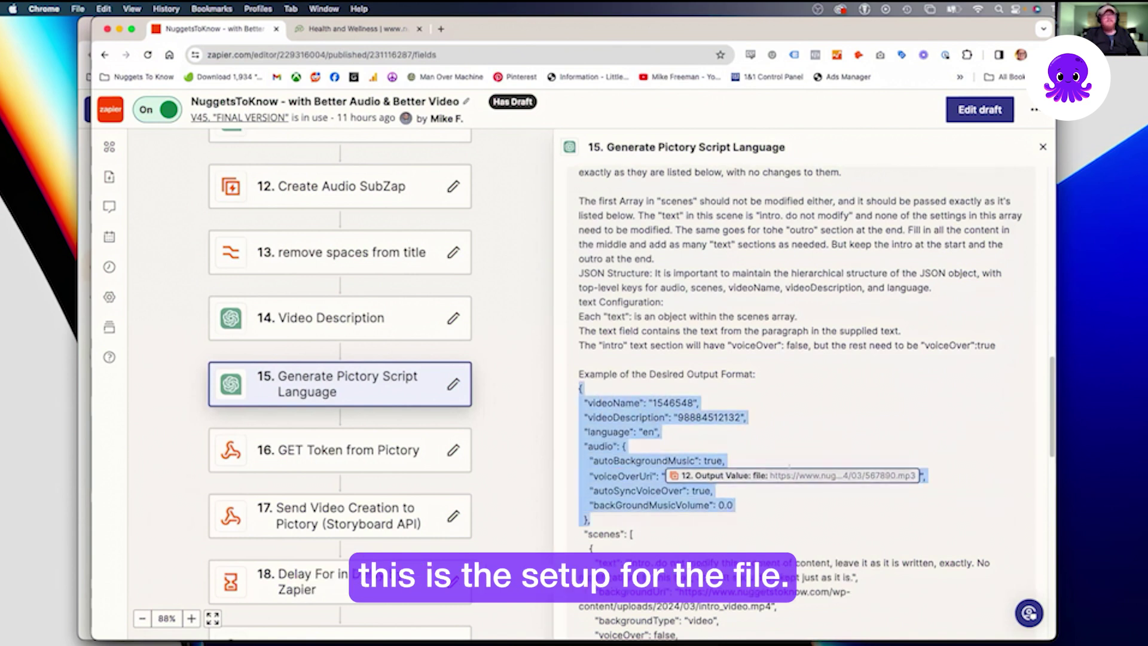
{"action": "scroll", "coordinate": [771, 478], "scroll_direction": "down", "scroll_amount": 2}
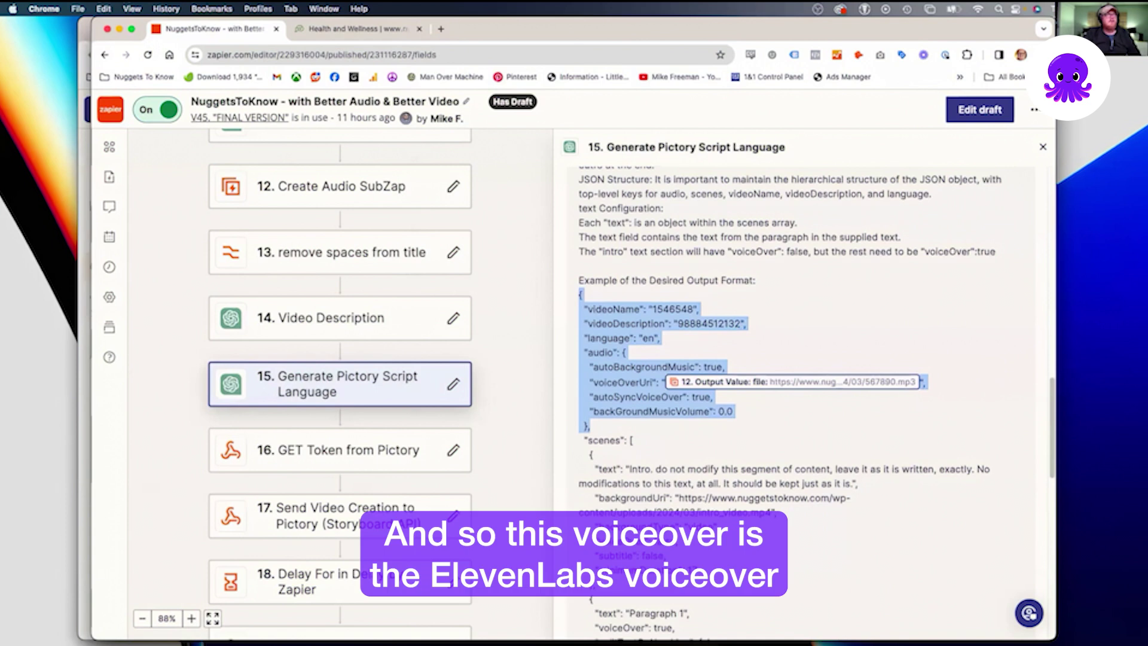
{"action": "left_click", "coordinate": [788, 459]}
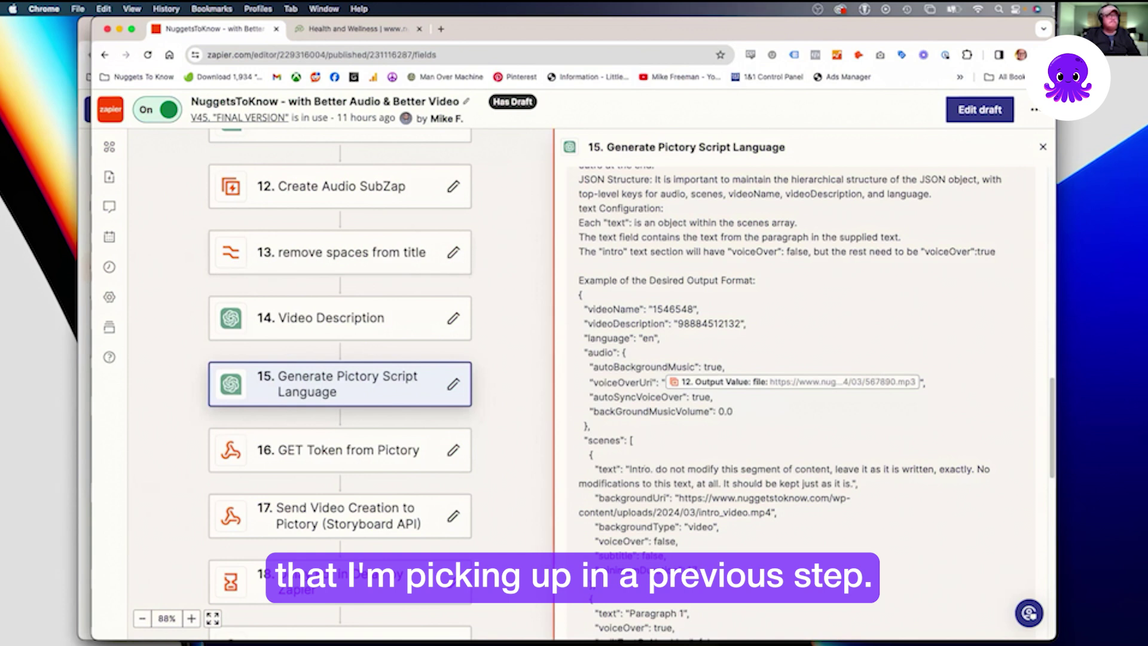
{"action": "scroll", "coordinate": [807, 400], "scroll_direction": "down", "scroll_amount": 5}
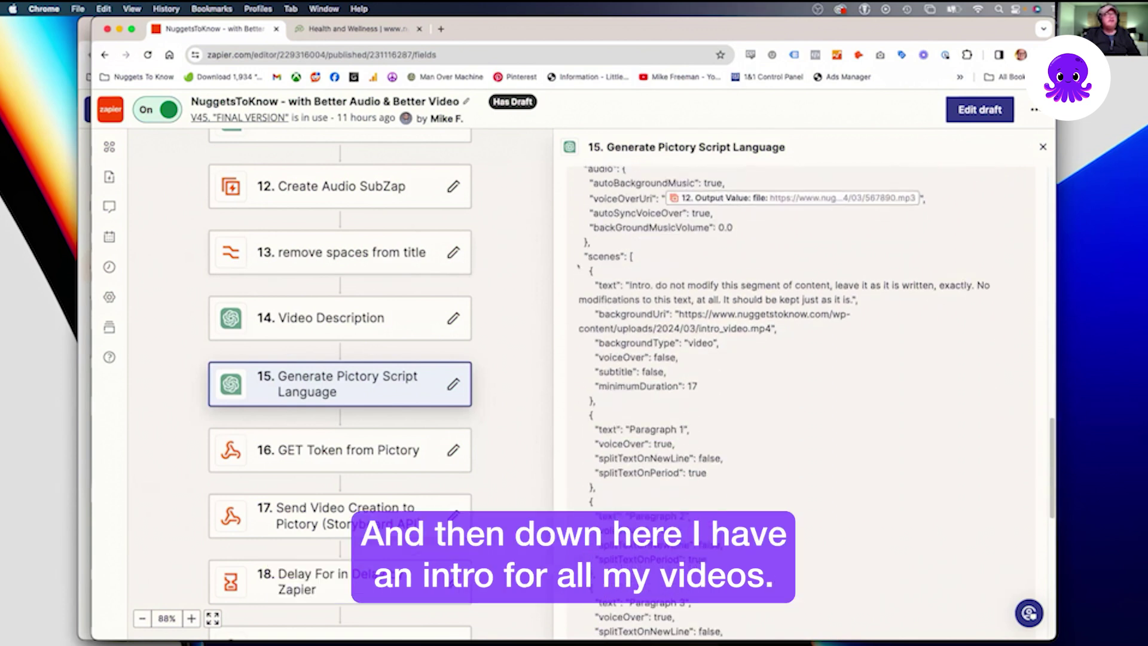
Examine the example JSON's intro scene, highlighting it from its opening brace to the voiceOver and subtitle settings, and the paragraph scenes below.
{"action": "left_click_drag", "start_coordinate": [586, 271], "coordinate": [778, 382]}
{"action": "left_click", "coordinate": [778, 381]}
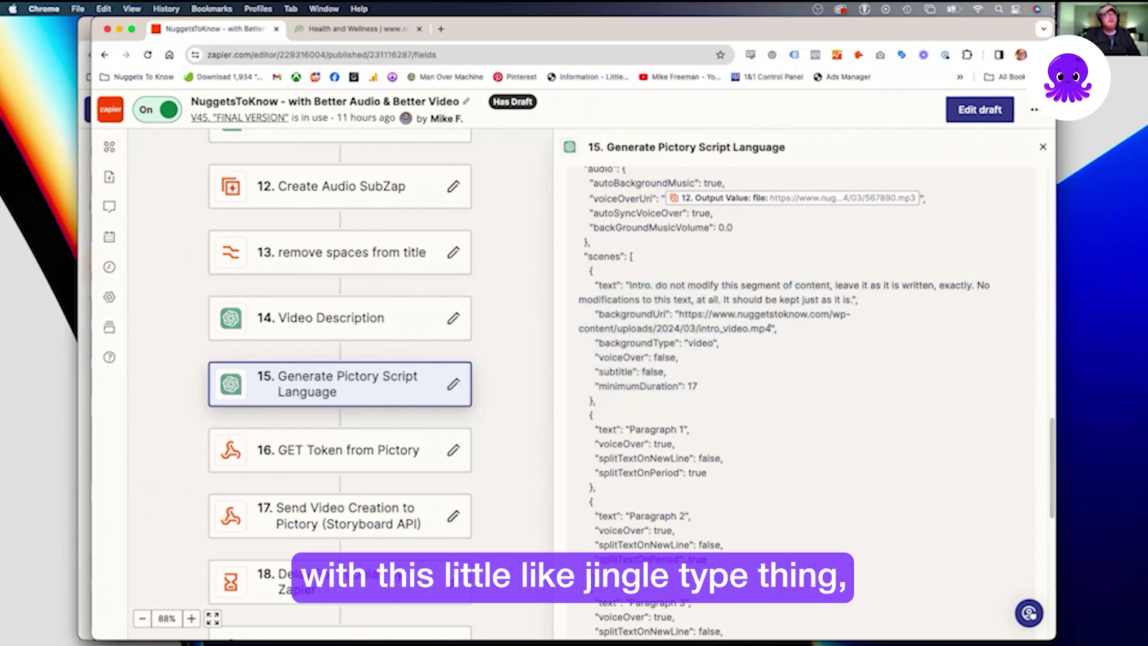
{"action": "scroll", "coordinate": [733, 373], "scroll_direction": "down", "scroll_amount": 3}
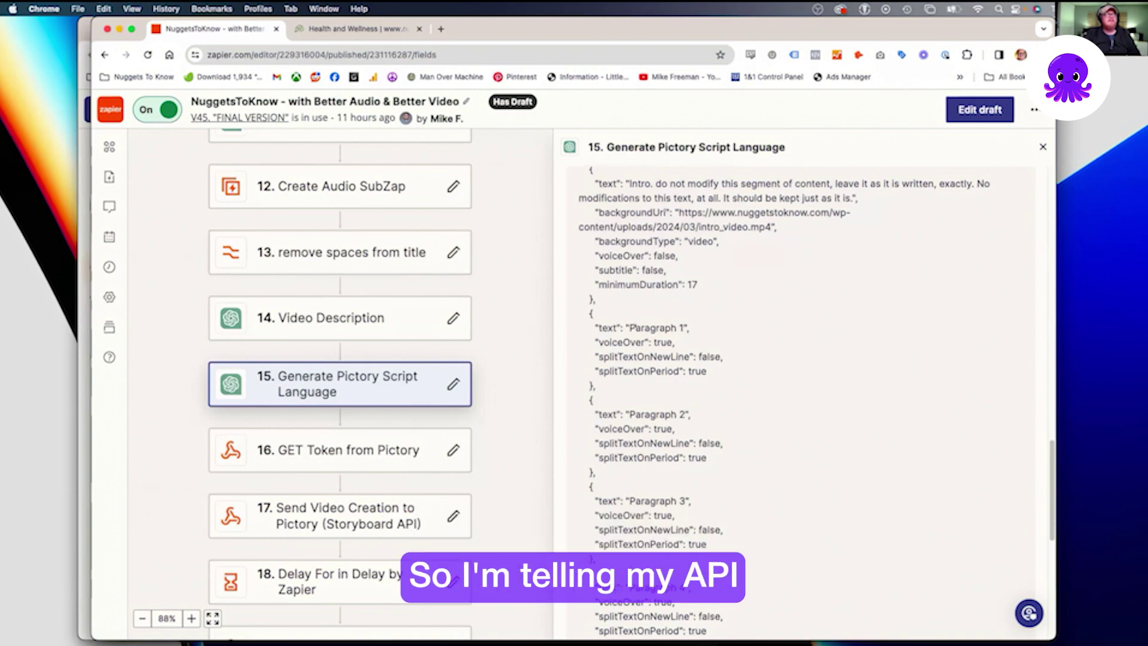
{"action": "scroll", "coordinate": [777, 401], "scroll_direction": "up", "scroll_amount": 2}
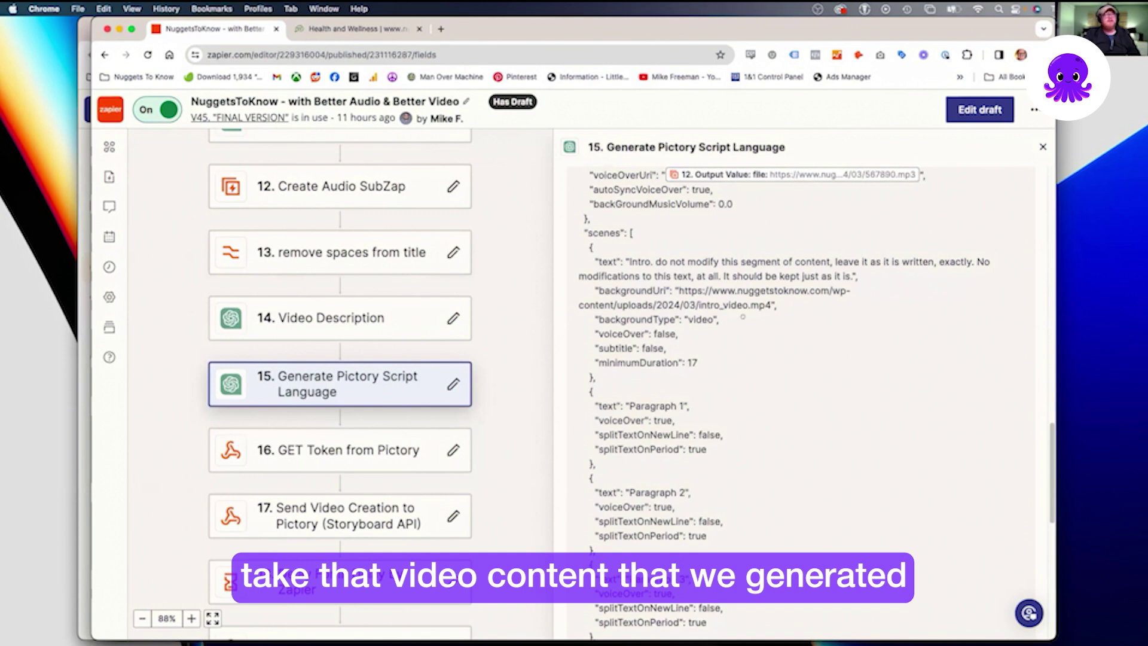
Examine the Paragraph 1 to Paragraph 4 scenes, highlighting the first paragraph's placeholder text and the closing outro scene.
{"action": "left_click_drag", "start_coordinate": [631, 407], "coordinate": [671, 406]}
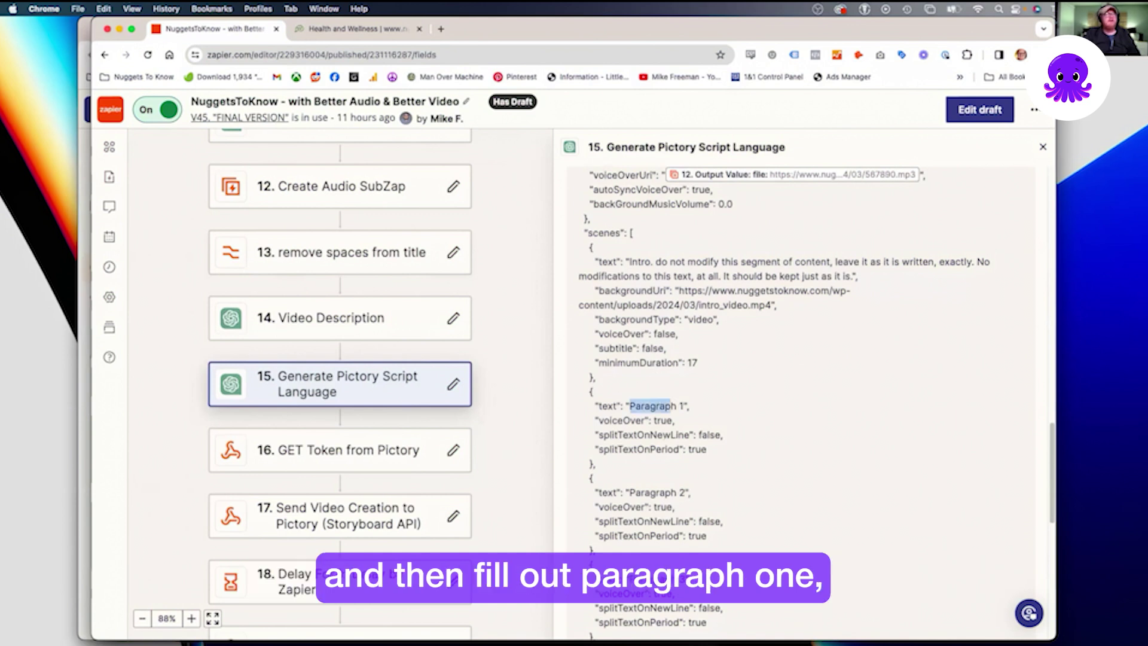
{"action": "scroll", "coordinate": [637, 487], "scroll_direction": "down", "scroll_amount": 5}
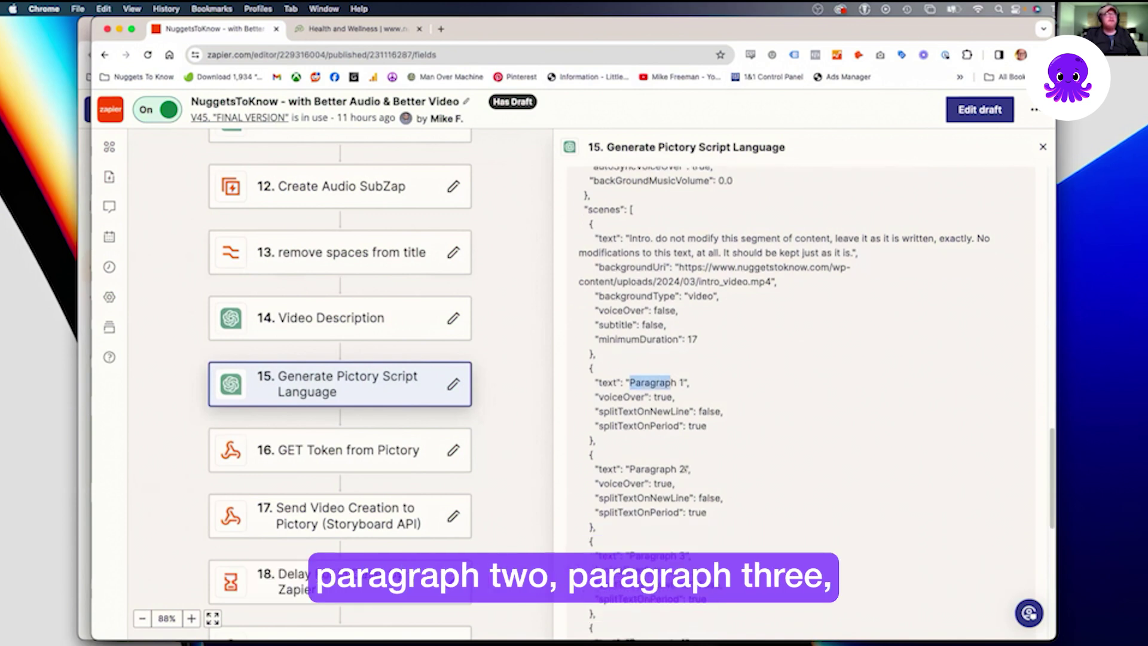
{"action": "scroll", "coordinate": [731, 500], "scroll_direction": "down", "scroll_amount": 5}
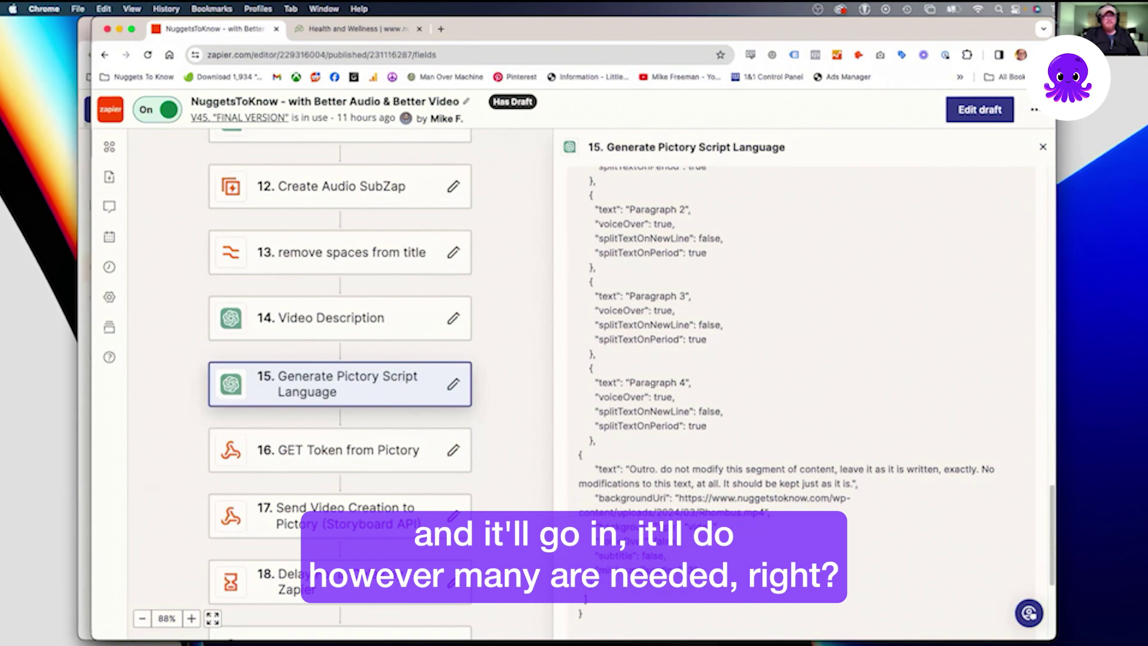
{"action": "scroll", "coordinate": [731, 499], "scroll_direction": "down", "scroll_amount": 2}
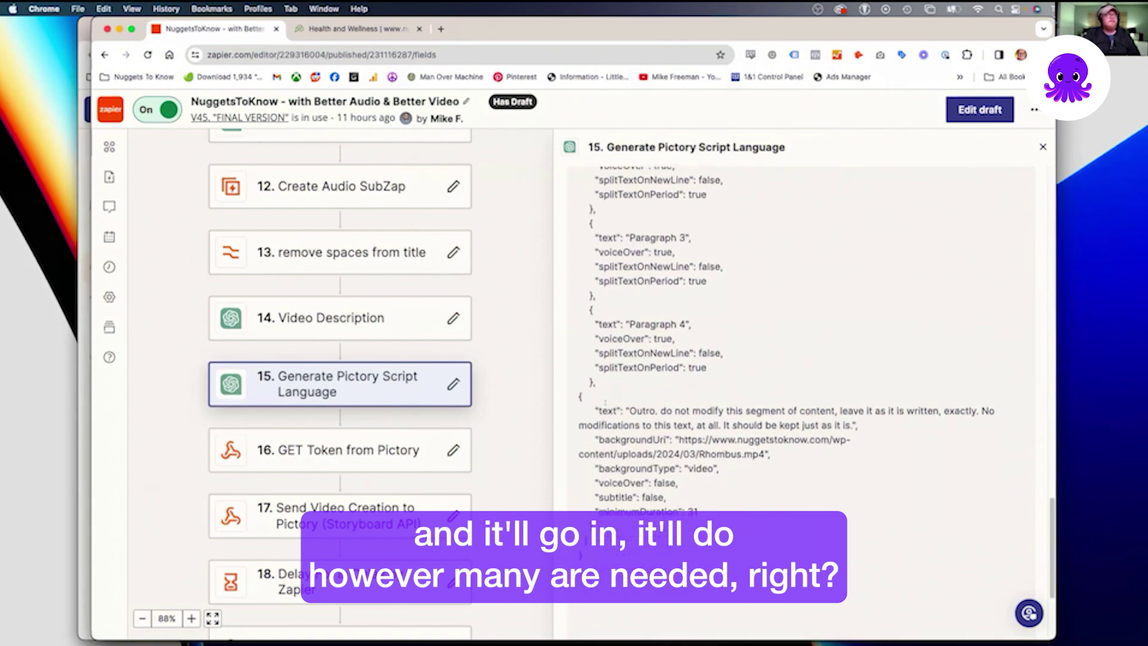
{"action": "left_click_drag", "start_coordinate": [601, 409], "coordinate": [699, 512]}
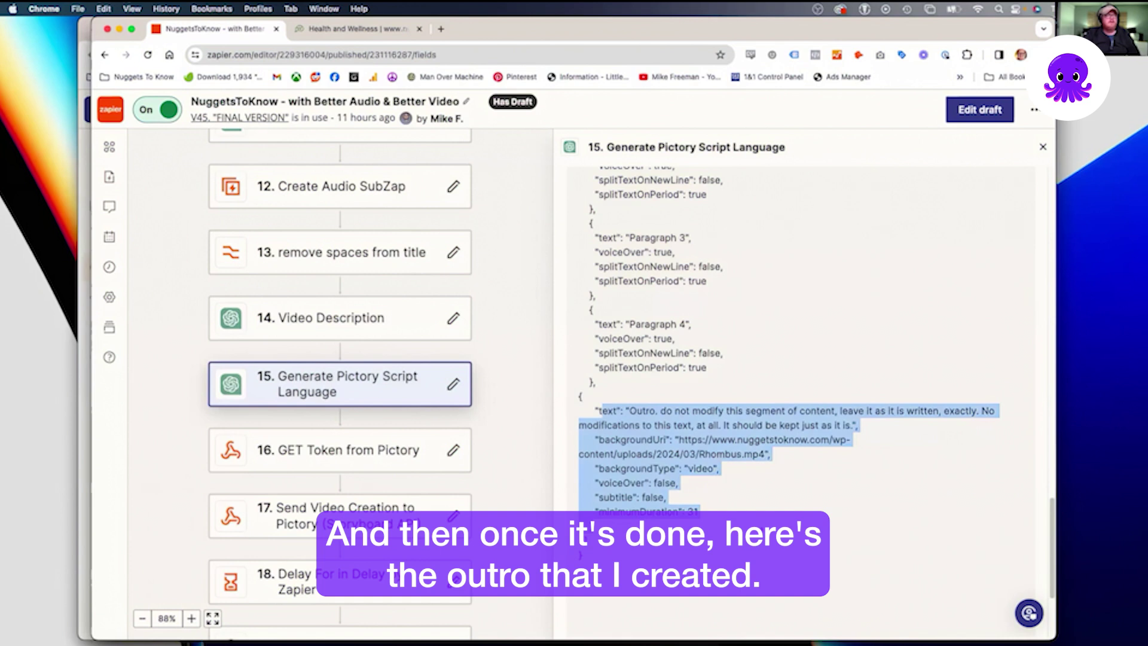
{"action": "scroll", "coordinate": [802, 358], "scroll_direction": "up", "scroll_amount": 2}
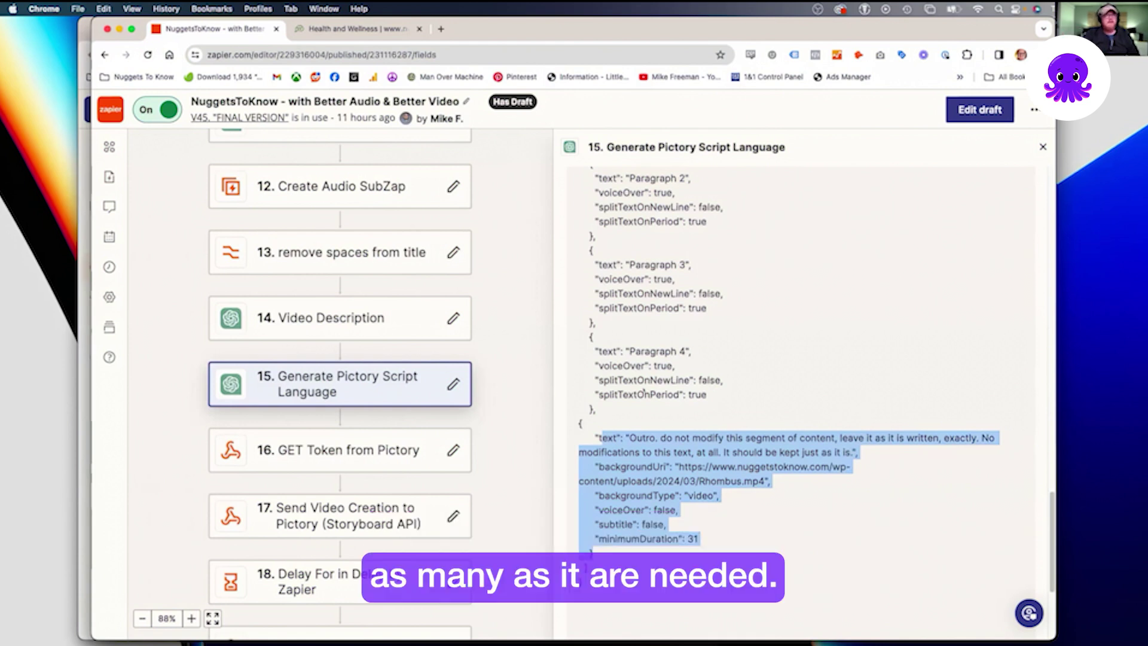
{"action": "left_click", "coordinate": [708, 440]}
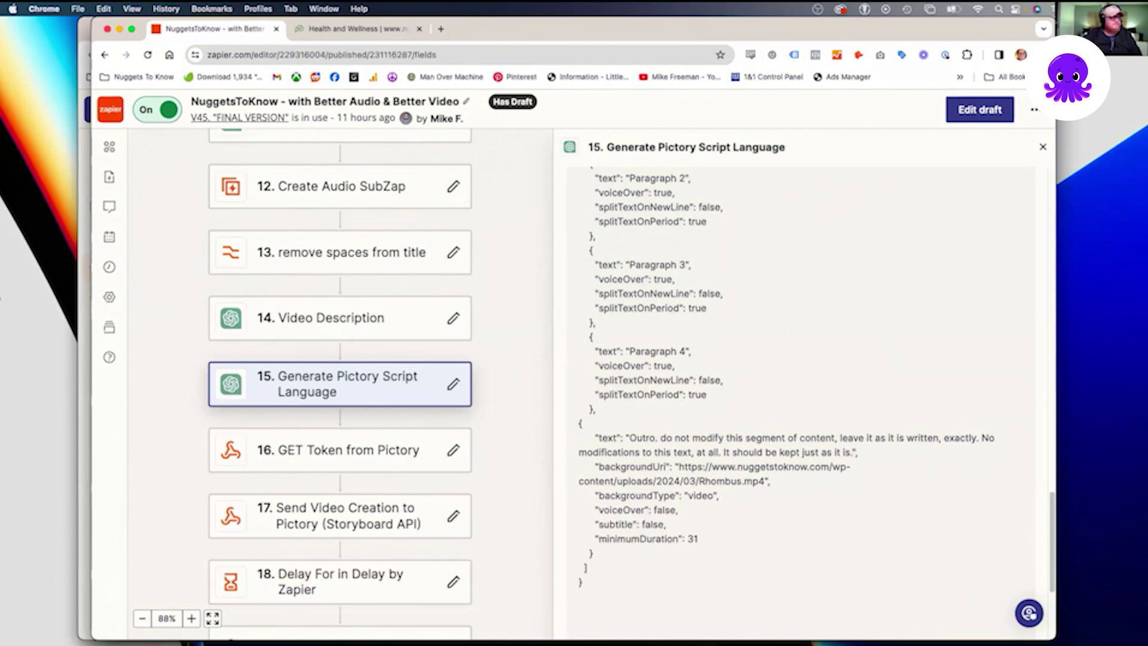
Review the Zap's Pictory steps from GET Token from Pictory through storyboard creation, delays and rendering to the IS THE VIDEO READY? paths.
{"action": "scroll", "coordinate": [328, 237], "scroll_direction": "down", "scroll_amount": 3}
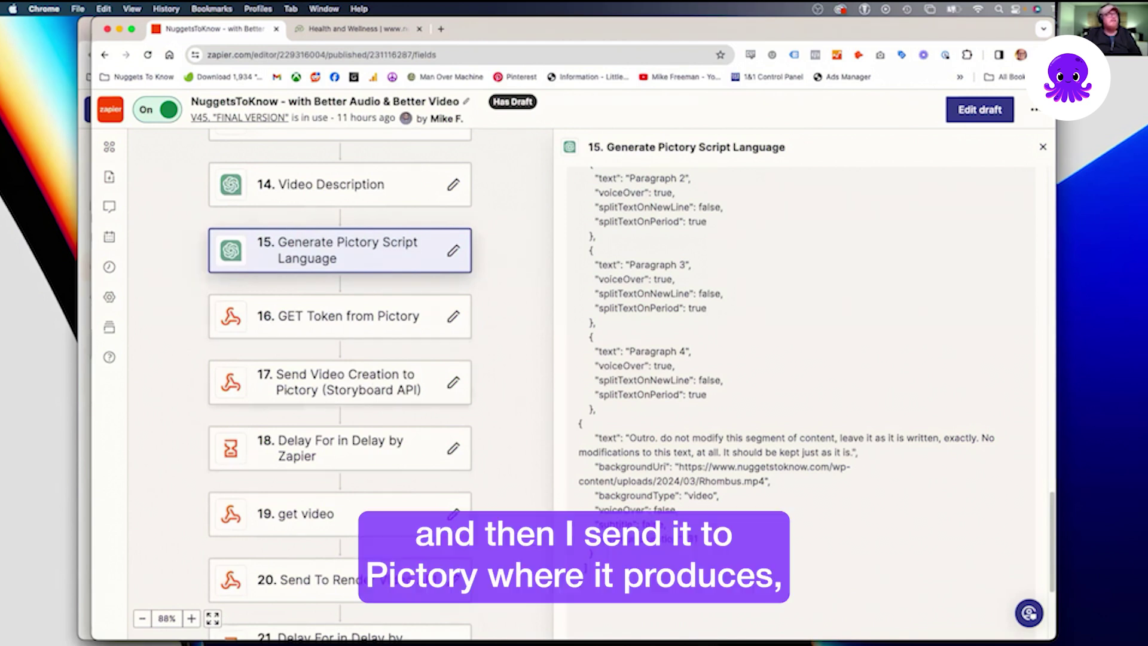
{"action": "scroll", "coordinate": [204, 317], "scroll_direction": "down", "scroll_amount": 2}
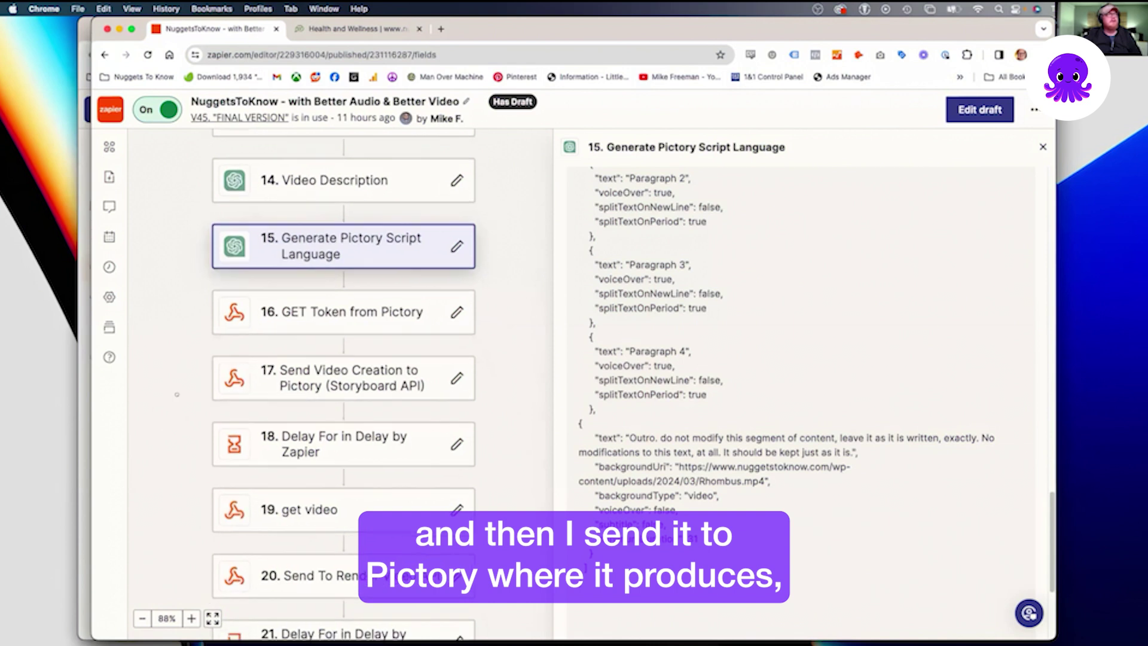
{"action": "scroll", "coordinate": [204, 318], "scroll_direction": "down", "scroll_amount": 1}
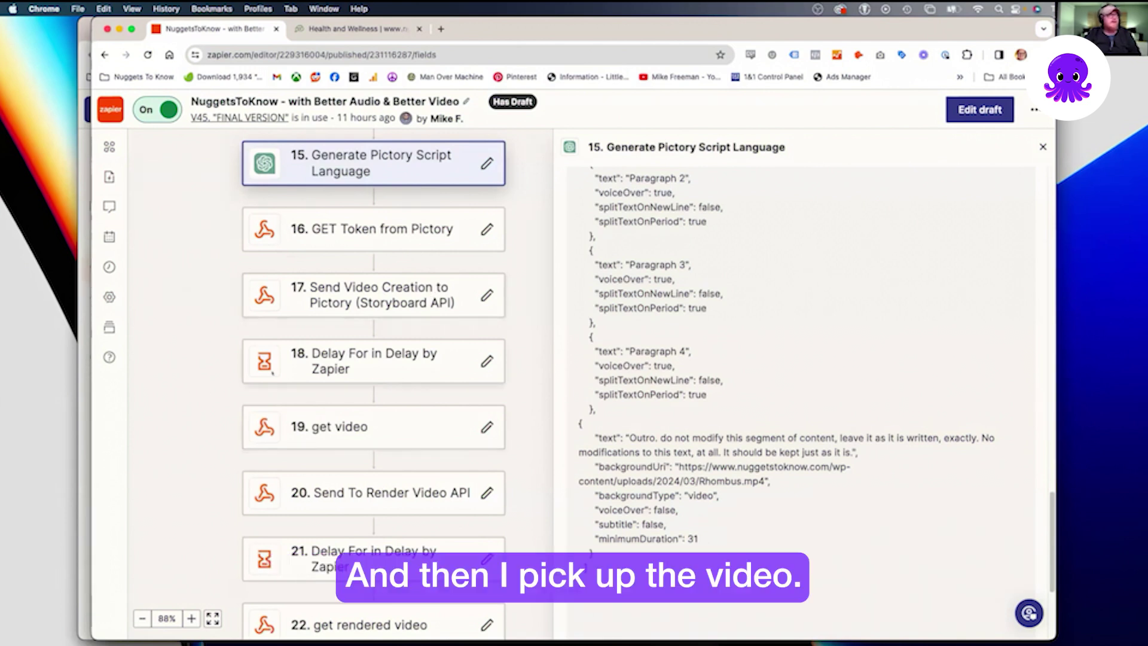
{"action": "scroll", "coordinate": [273, 374], "scroll_direction": "down", "scroll_amount": 1}
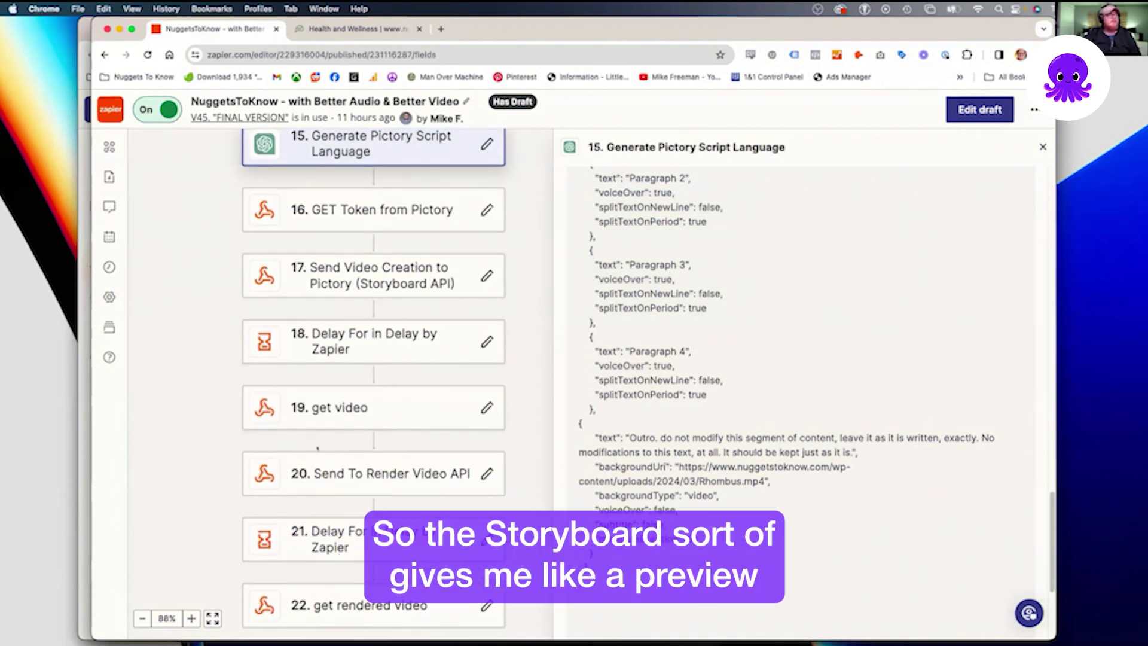
{"action": "scroll", "coordinate": [318, 448], "scroll_direction": "down", "scroll_amount": 1}
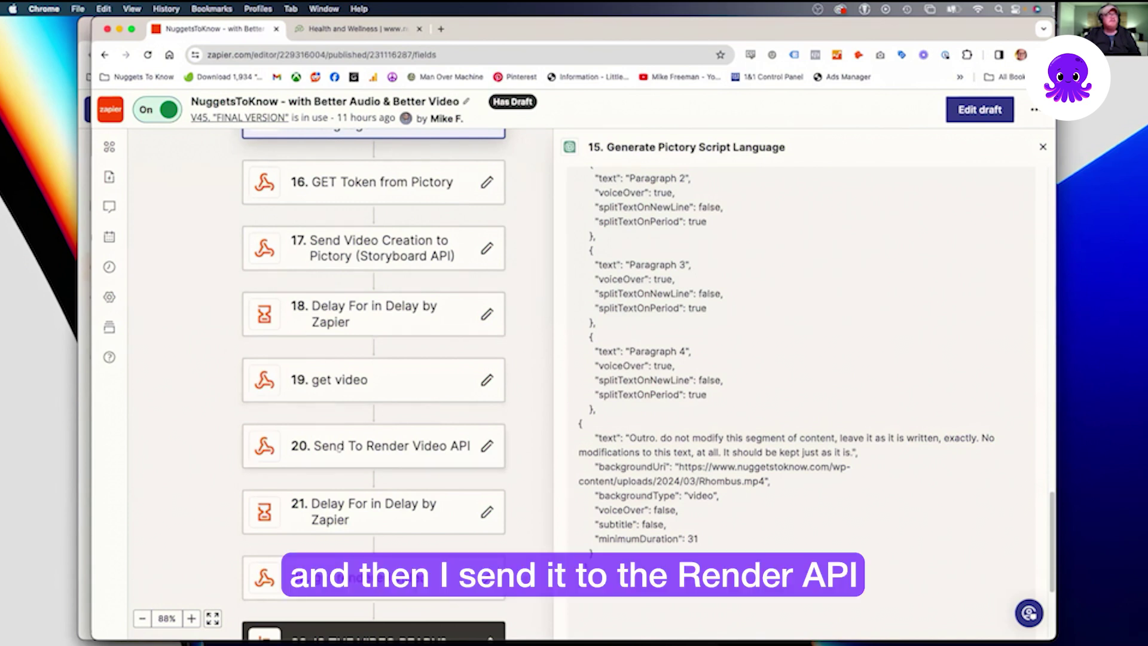
{"action": "scroll", "coordinate": [329, 433], "scroll_direction": "down", "scroll_amount": 1}
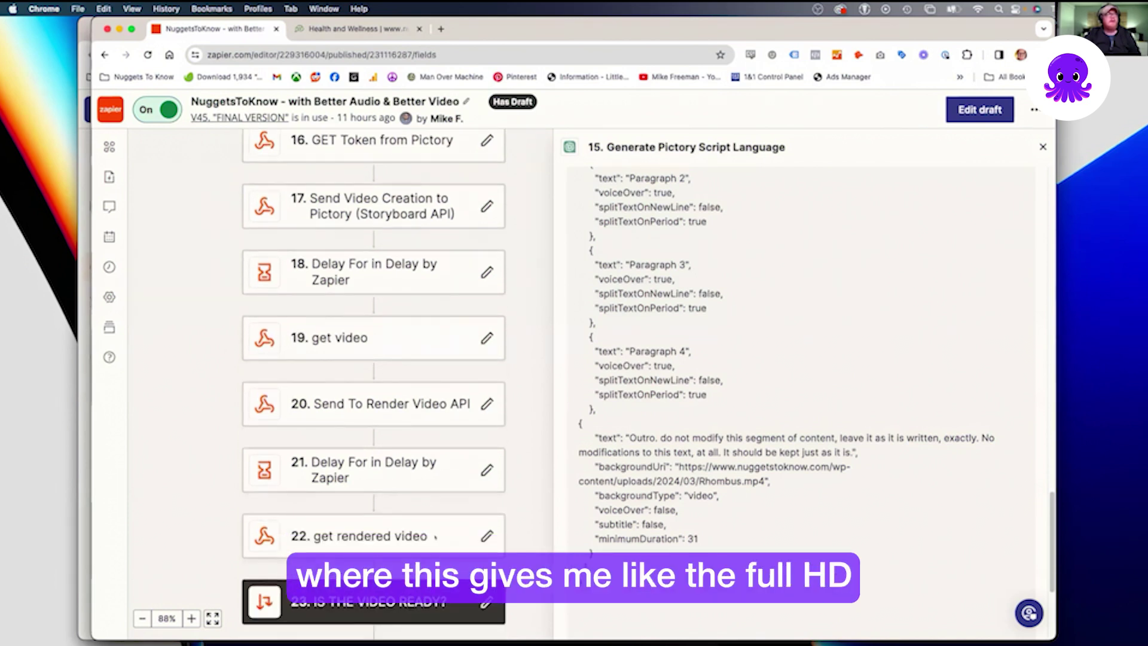
{"action": "scroll", "coordinate": [359, 521], "scroll_direction": "down", "scroll_amount": 1}
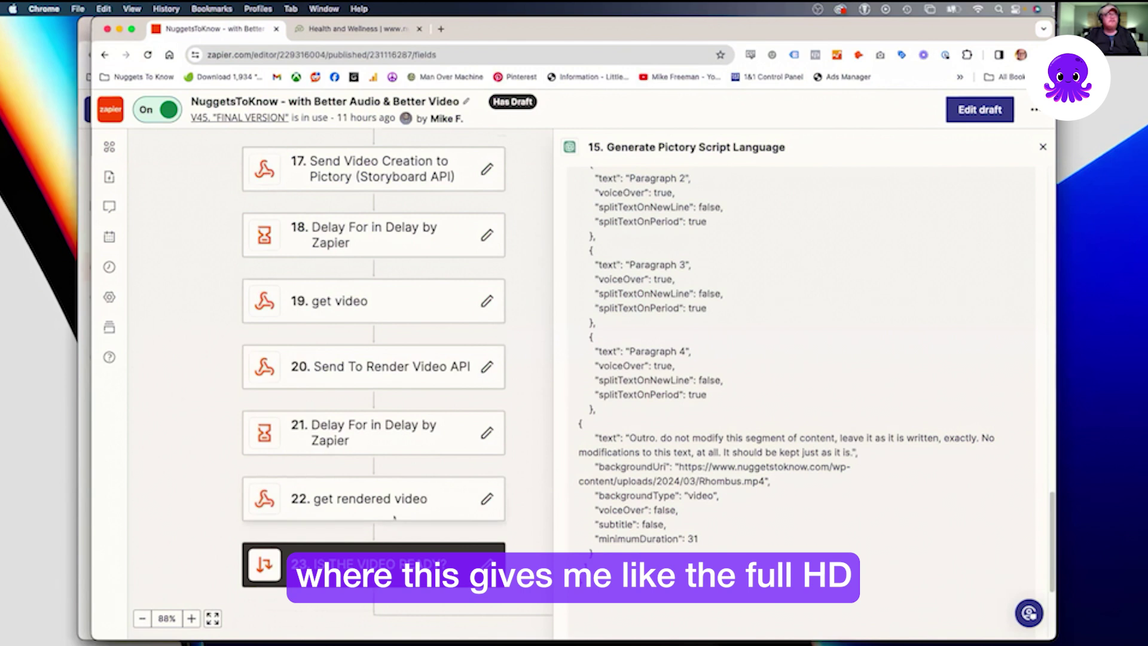
{"action": "scroll", "coordinate": [519, 507], "scroll_direction": "down", "scroll_amount": 3}
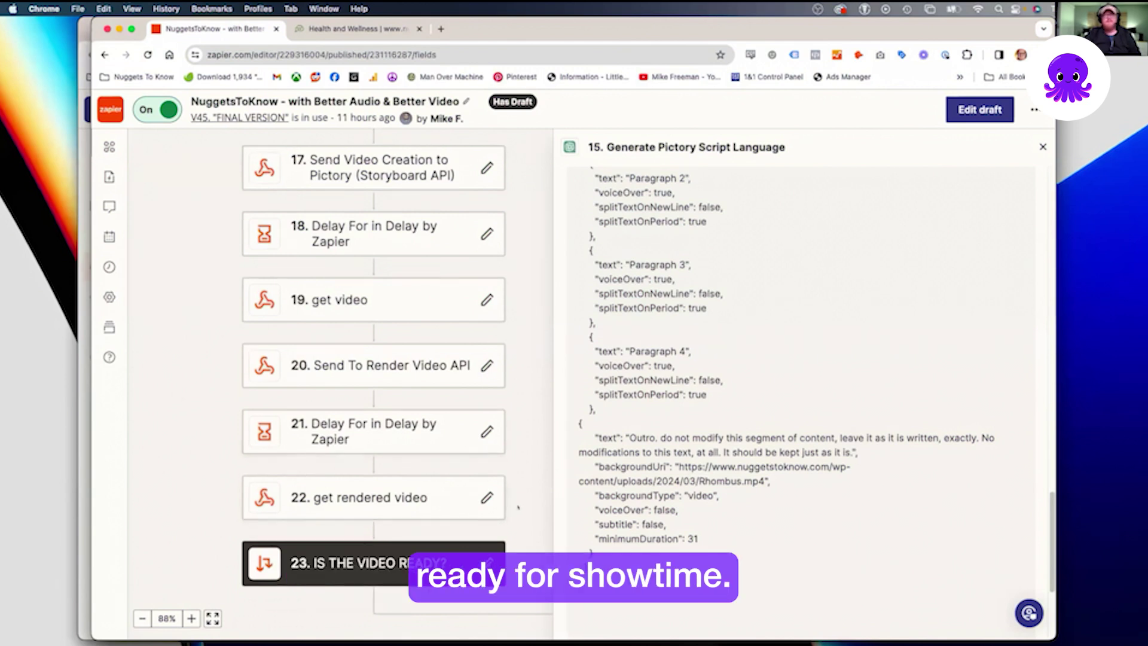
{"action": "scroll", "coordinate": [519, 507], "scroll_direction": "down", "scroll_amount": 2}
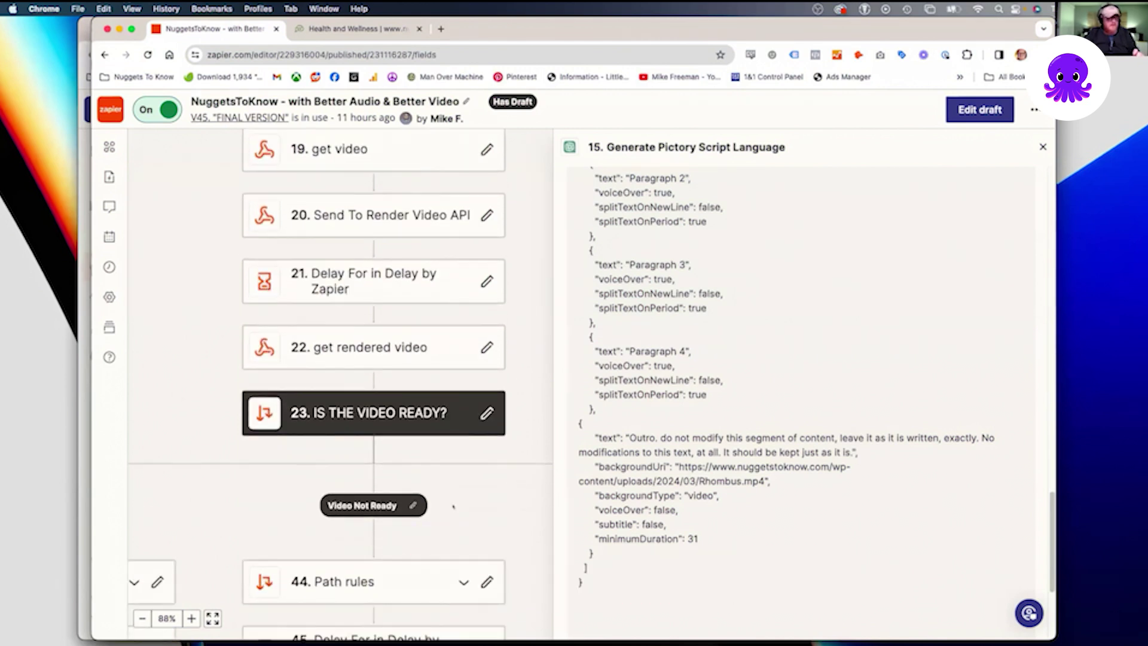
Zoom the Zap canvas out to compare the Video Ready and Video Not Ready paths under IS THE VIDEO READY?
{"action": "scroll", "coordinate": [380, 500], "scroll_direction": "down", "scroll_amount": 5}
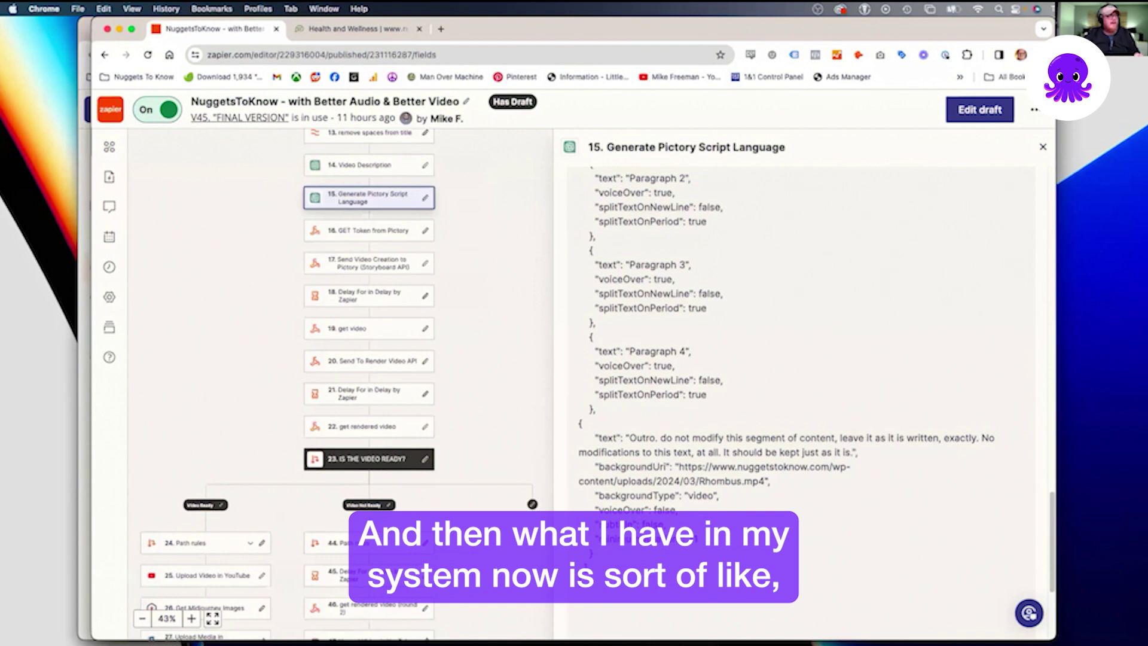
{"action": "scroll", "coordinate": [490, 375], "scroll_direction": "down", "scroll_amount": 4}
{"action": "scroll", "coordinate": [491, 375], "scroll_direction": "down", "scroll_amount": 4}
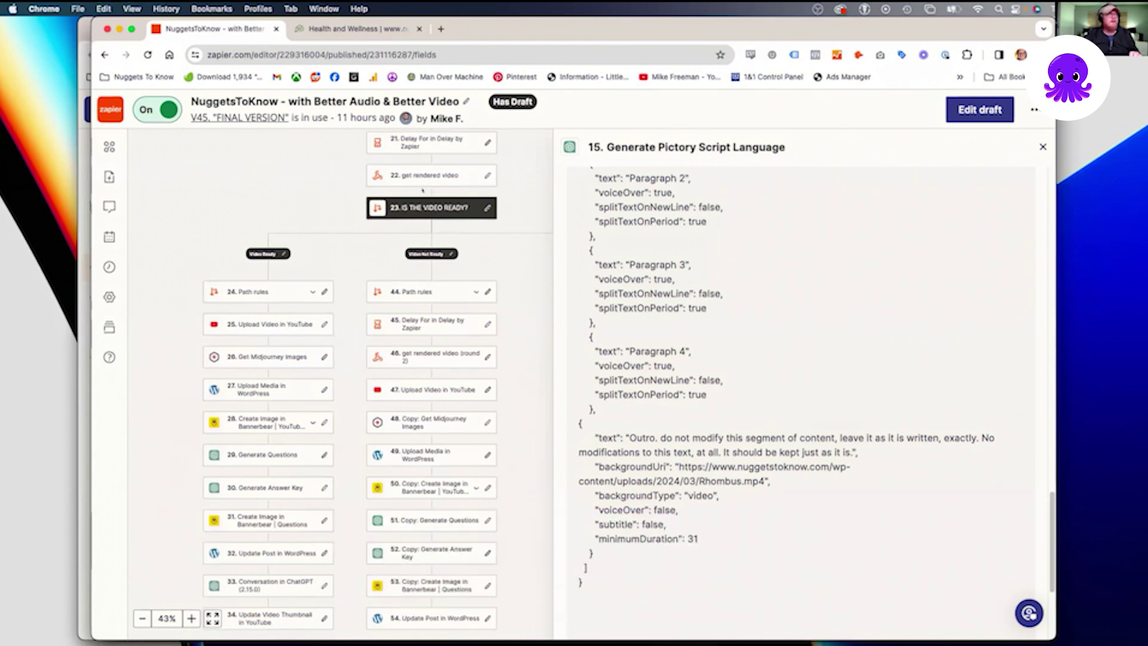
{"action": "scroll", "coordinate": [367, 240], "scroll_direction": "up", "scroll_amount": 1}
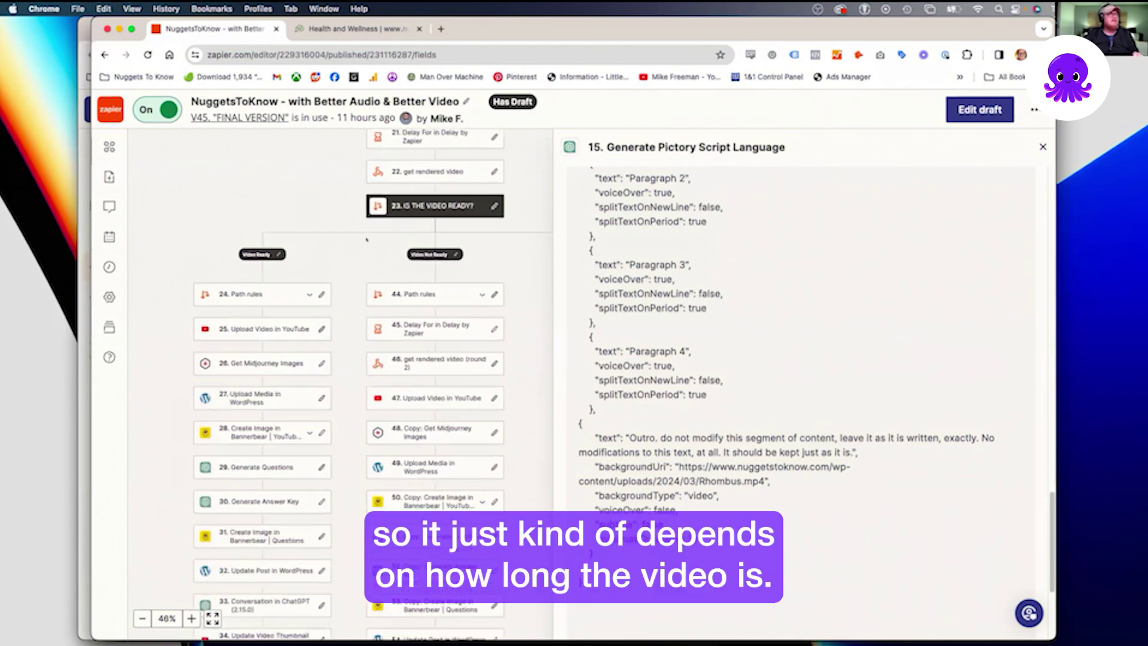
{"action": "scroll", "coordinate": [367, 239], "scroll_direction": "up", "scroll_amount": 1}
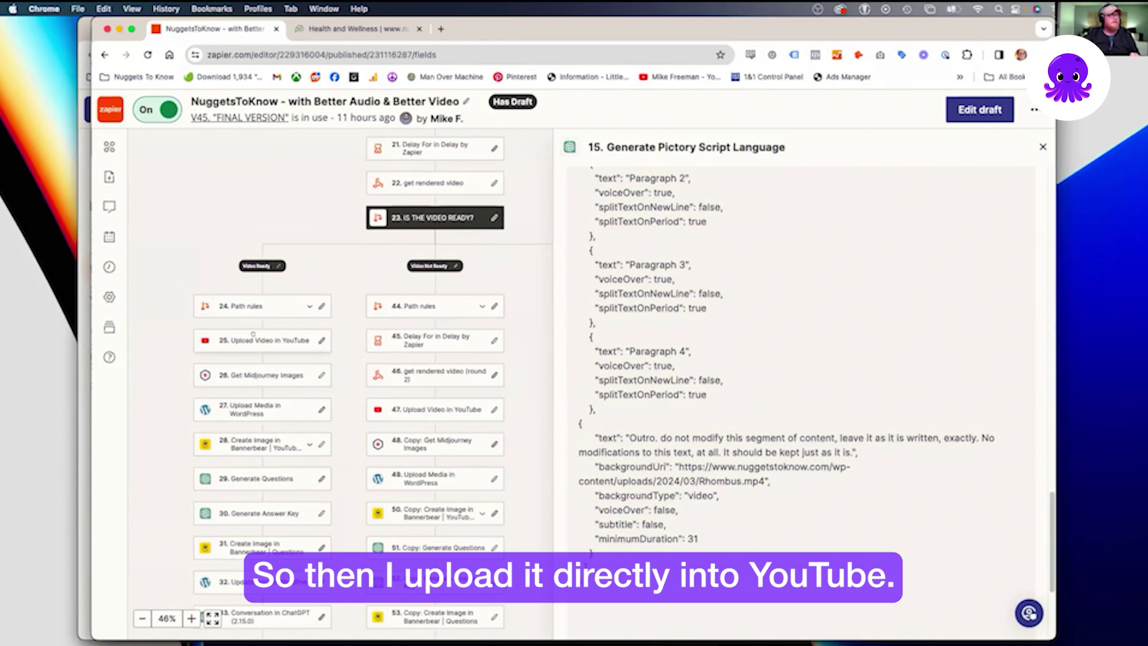
Review the Video Ready path from Upload Video in YouTube through question generation and social posts to the final Pinterest and Tables steps.
{"action": "scroll", "coordinate": [253, 334], "scroll_direction": "down", "scroll_amount": 1}
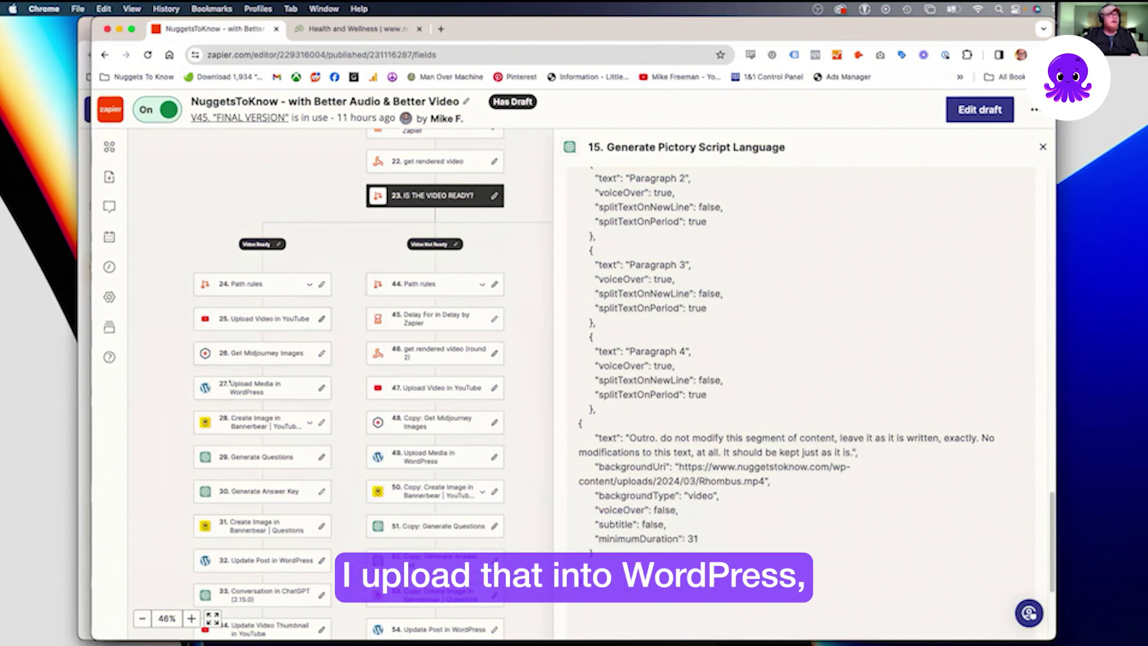
{"action": "scroll", "coordinate": [207, 335], "scroll_direction": "down", "scroll_amount": 5}
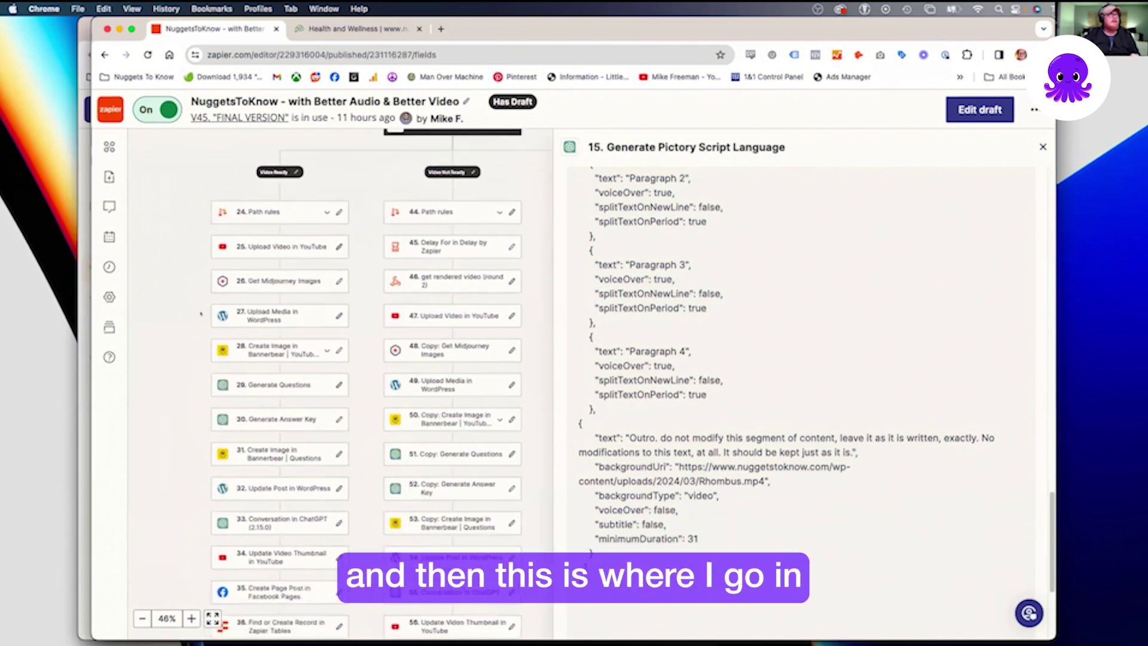
{"action": "scroll", "coordinate": [202, 305], "scroll_direction": "down", "scroll_amount": 1}
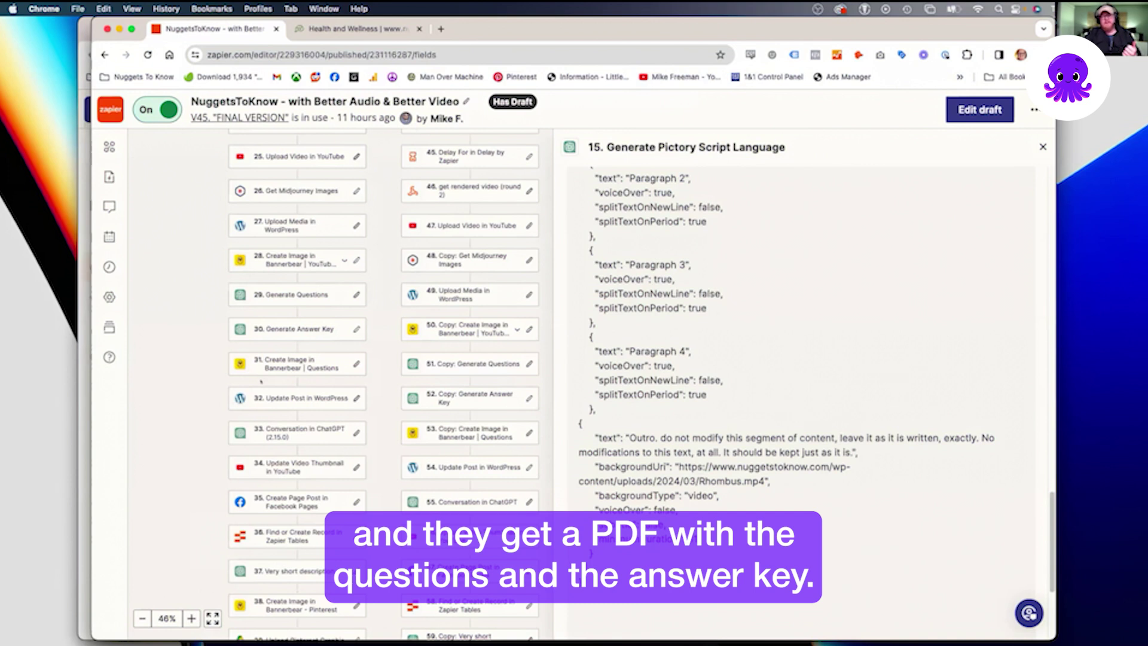
{"action": "scroll", "coordinate": [261, 381], "scroll_direction": "down", "scroll_amount": 2}
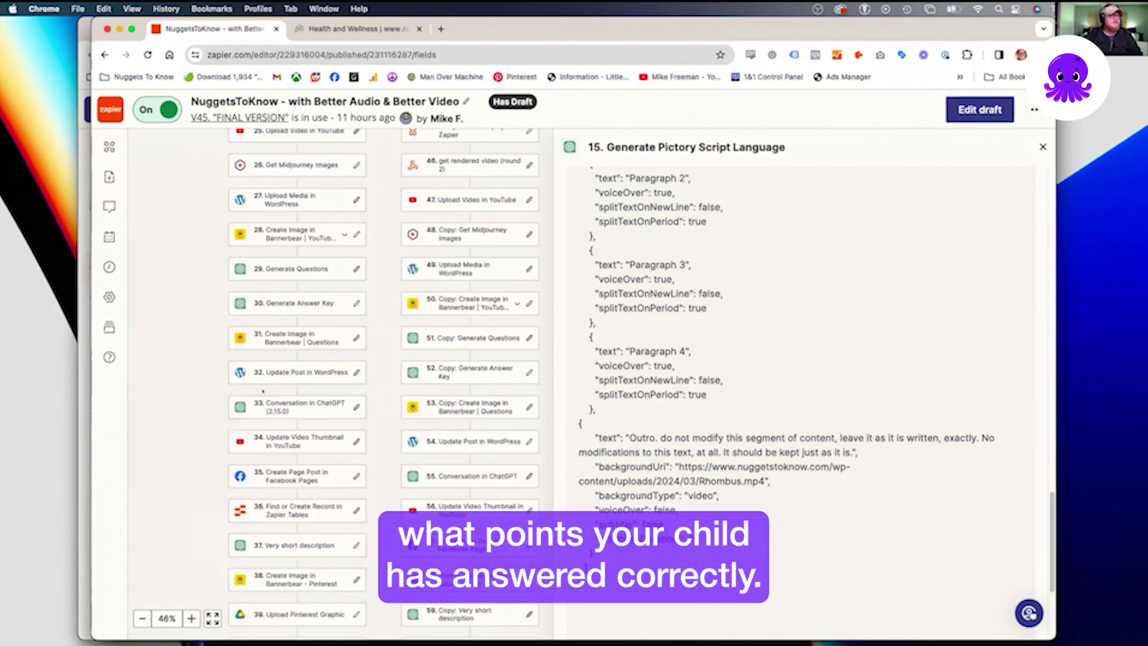
{"action": "scroll", "coordinate": [236, 430], "scroll_direction": "down", "scroll_amount": 1}
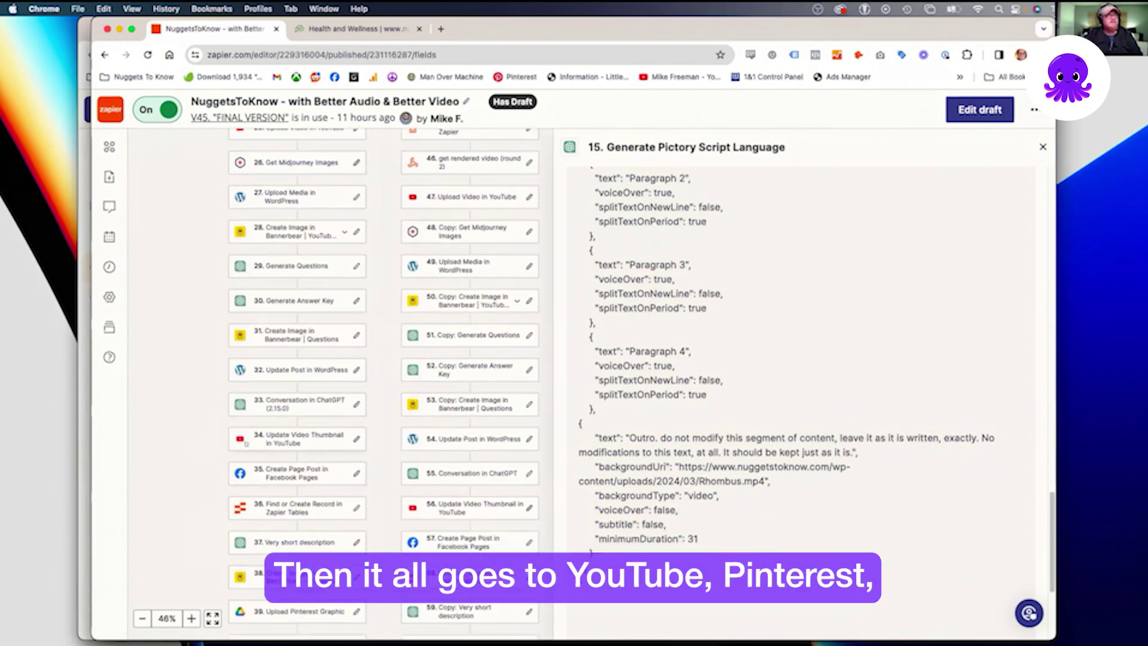
{"action": "scroll", "coordinate": [252, 459], "scroll_direction": "down", "scroll_amount": 5}
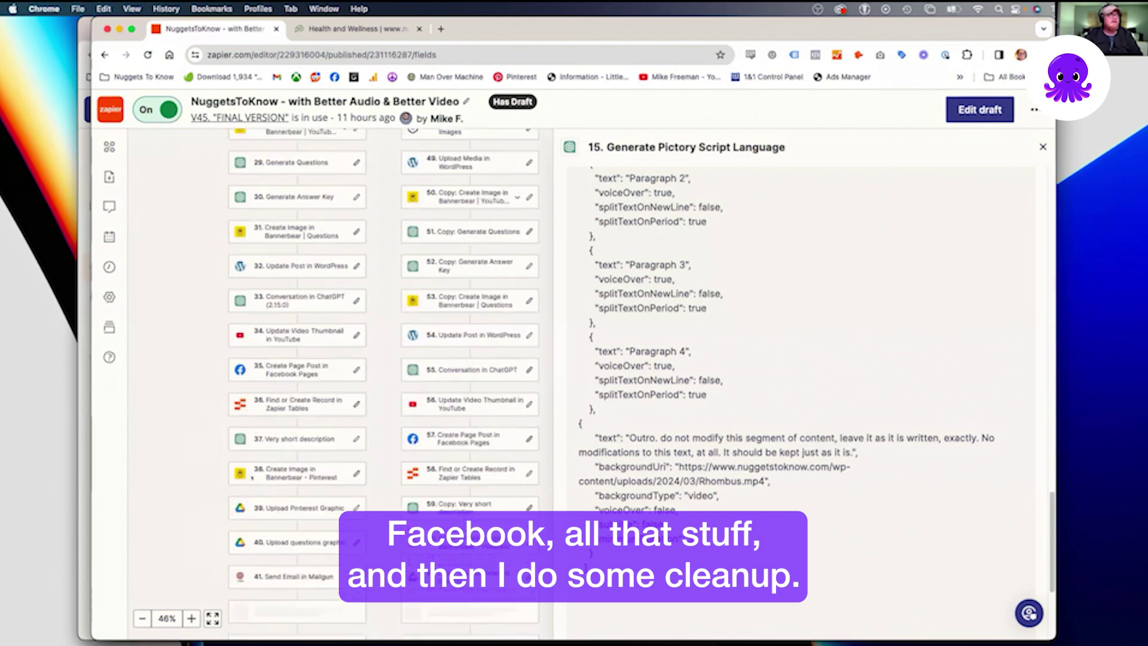
{"action": "scroll", "coordinate": [252, 477], "scroll_direction": "down", "scroll_amount": 3}
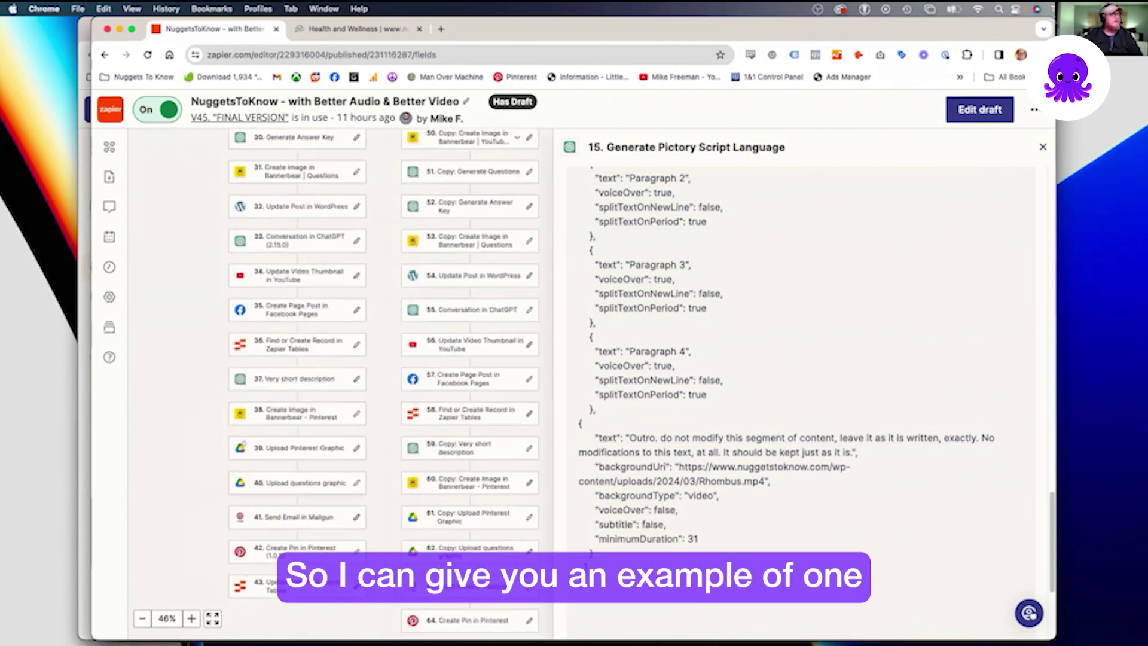
Switch to the NuggetsToKnow website's home page and advance the featured articles to "Revolutionizing Humanity: The Incredible Ways AI Will Transform Our Future".
{"action": "left_click", "coordinate": [358, 29]}
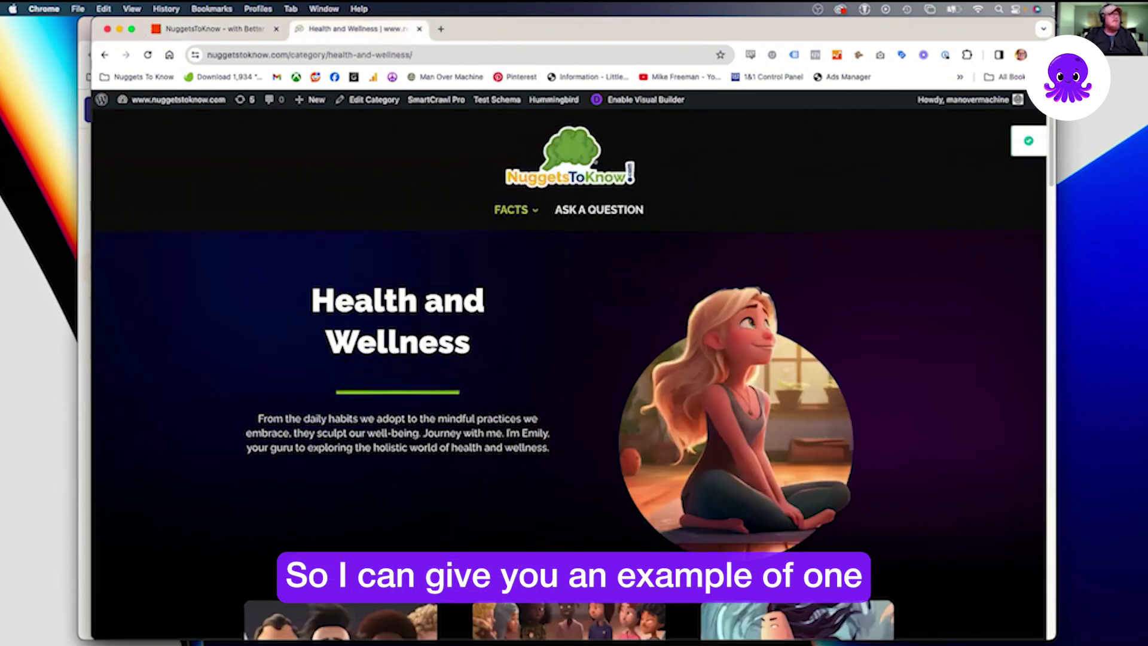
{"action": "key", "text": "super+r"}
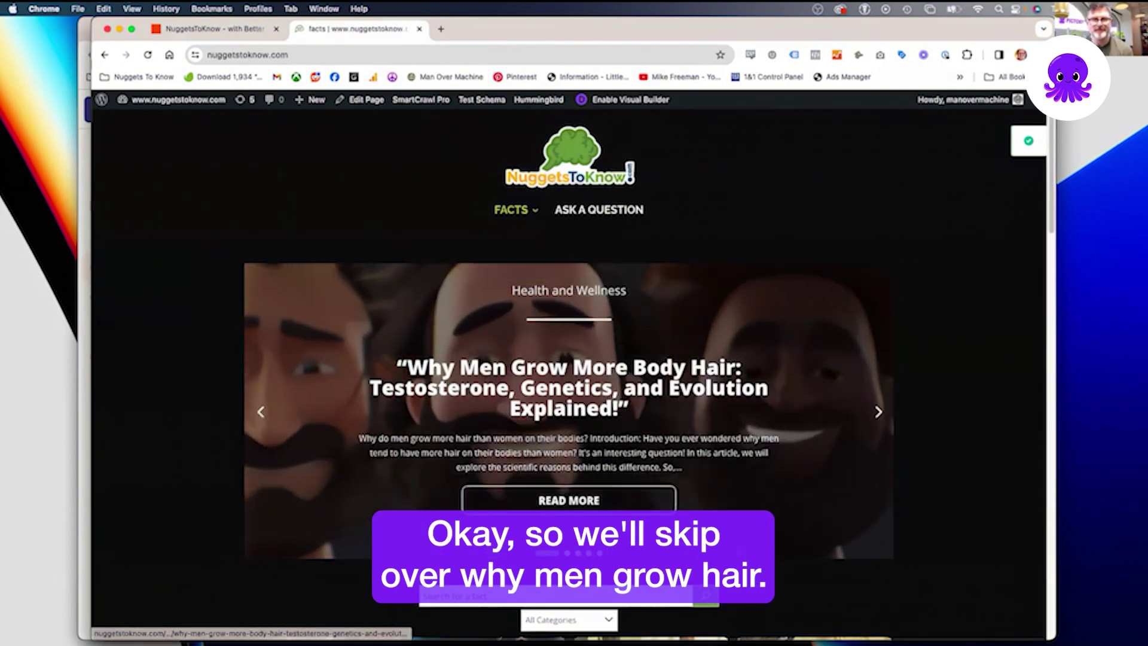
{"action": "left_click", "coordinate": [878, 412]}
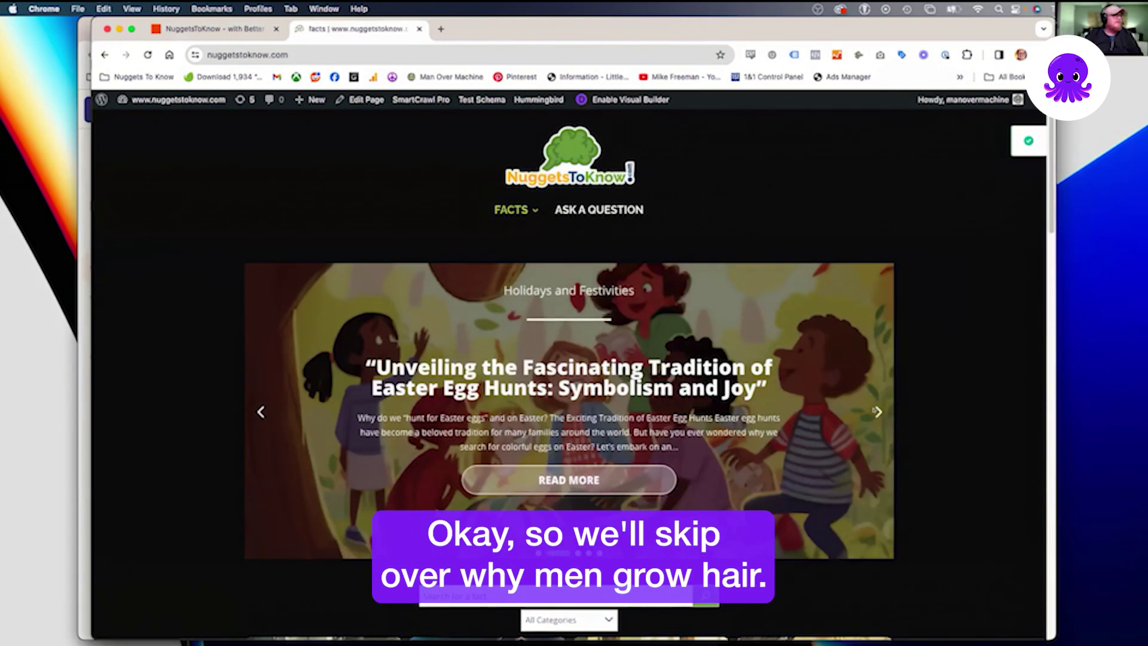
{"action": "left_click", "coordinate": [877, 411]}
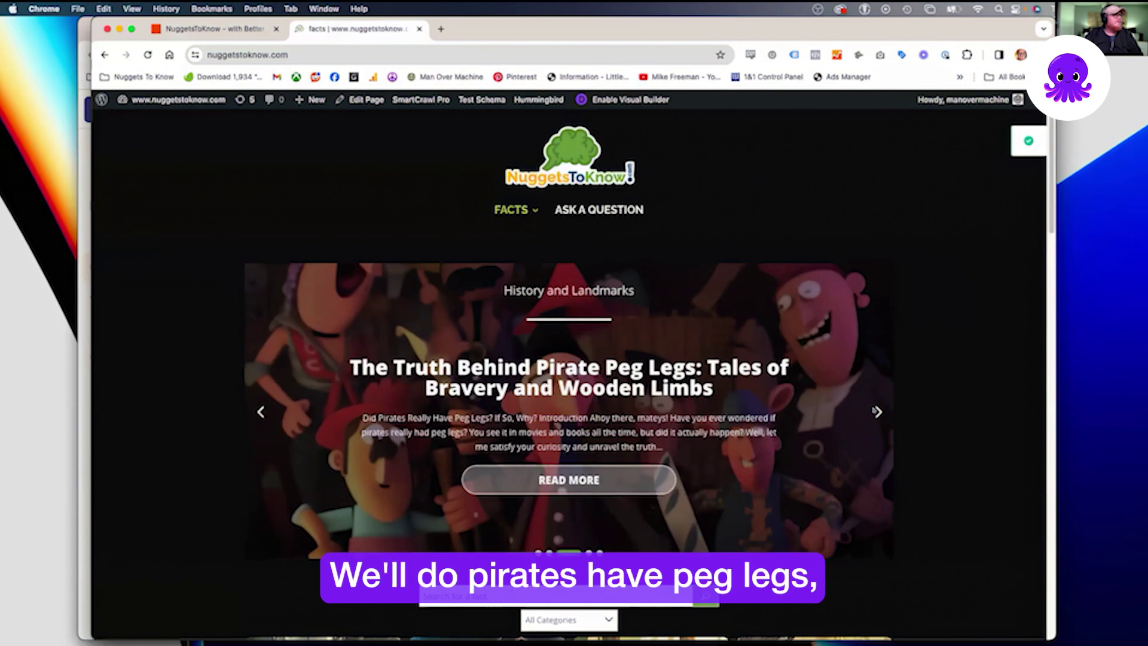
{"action": "left_click", "coordinate": [877, 411]}
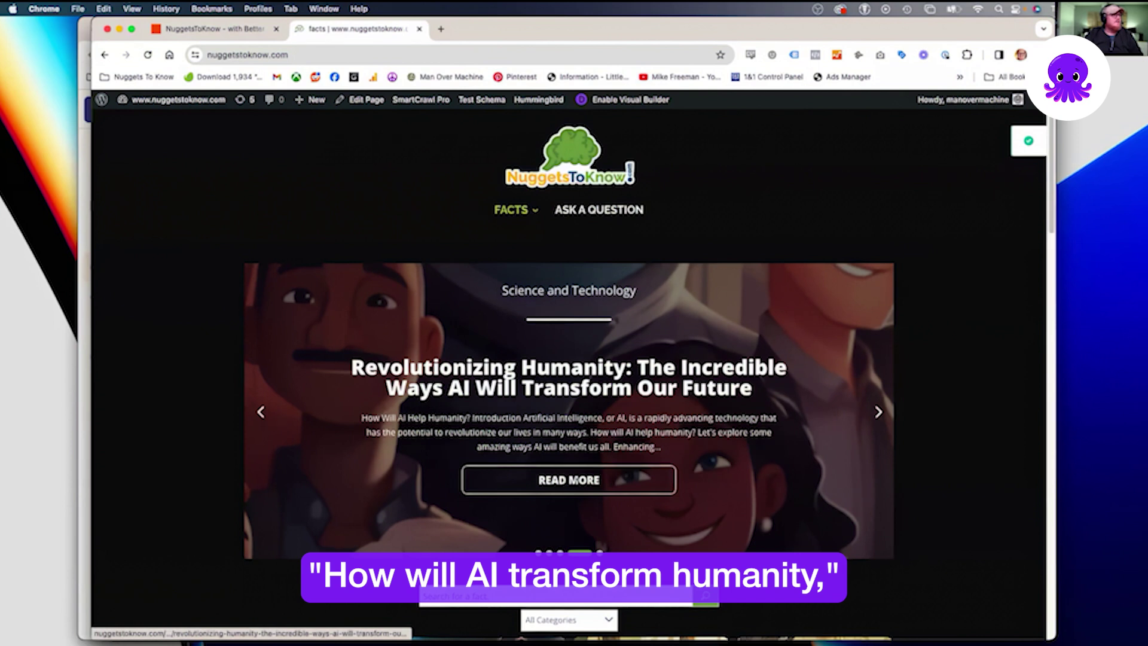
Open the full "Revolutionizing Humanity" article and look over its title, featured image and embedded video.
{"action": "left_click", "coordinate": [662, 489]}
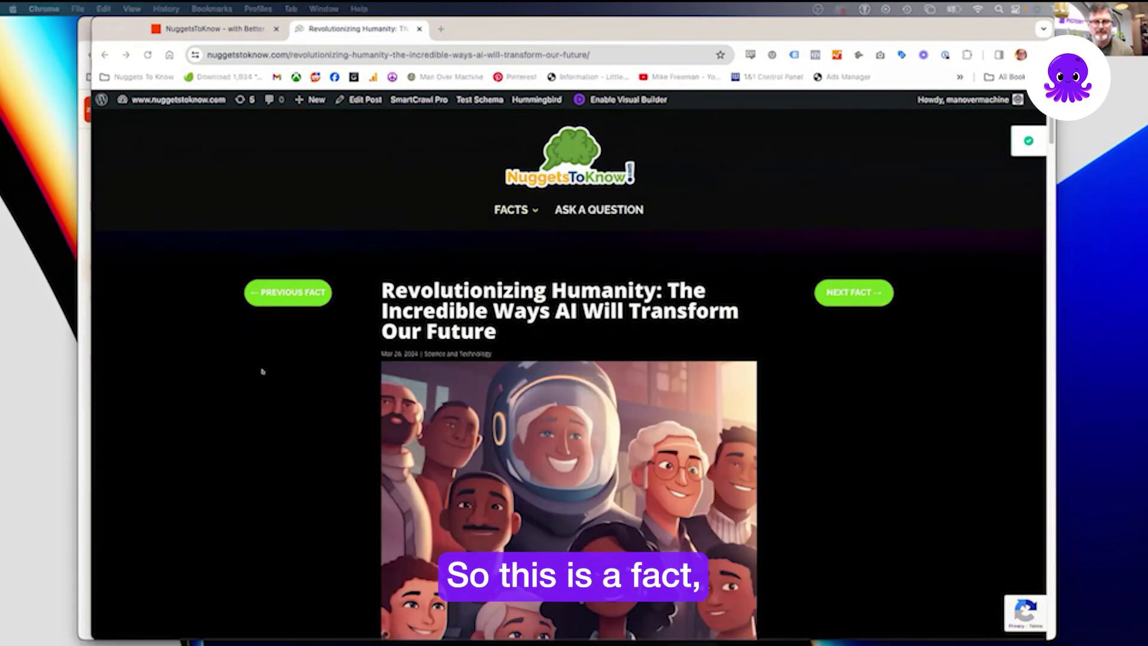
{"action": "scroll", "coordinate": [194, 418], "scroll_direction": "down", "scroll_amount": 8}
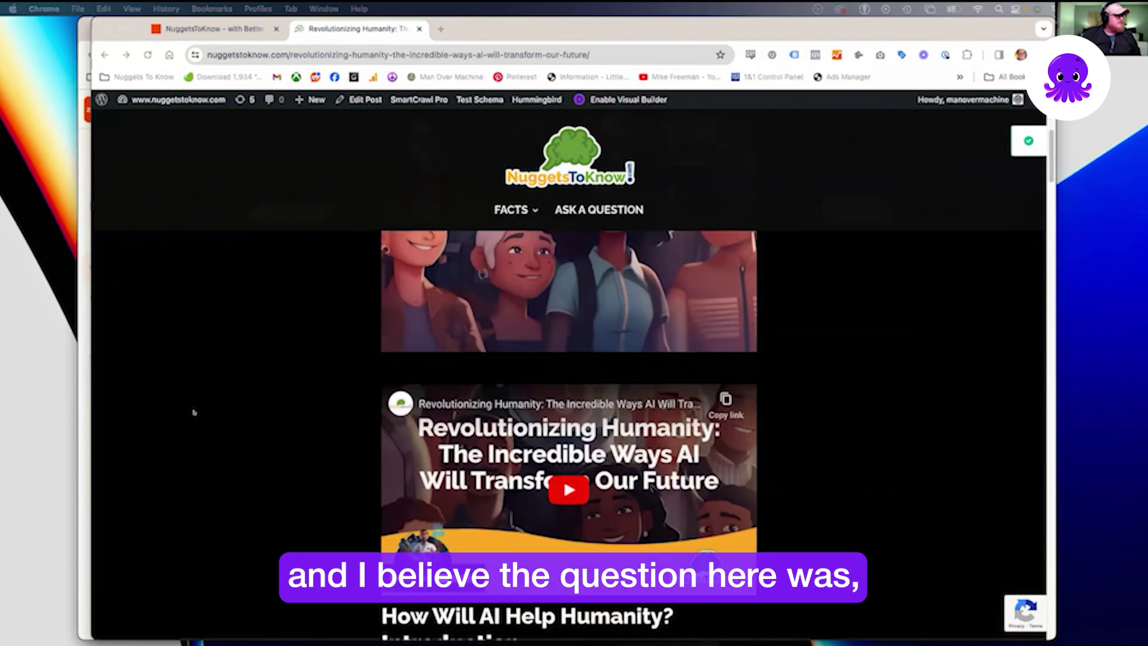
{"action": "scroll", "coordinate": [194, 412], "scroll_direction": "up", "scroll_amount": 3}
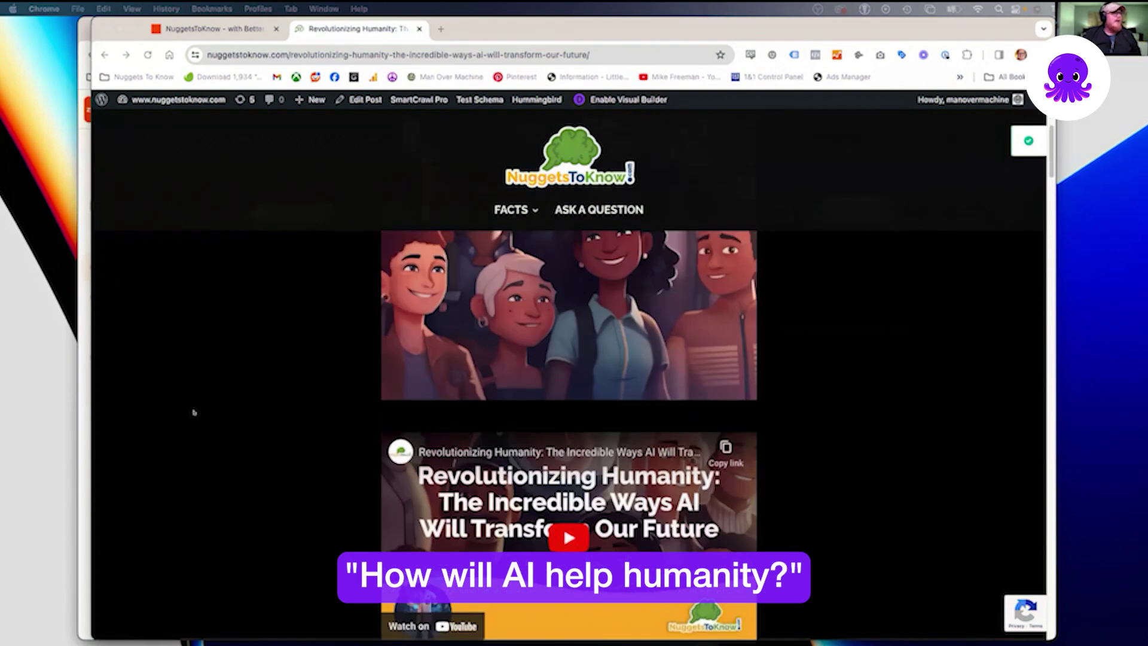
{"action": "scroll", "coordinate": [194, 413], "scroll_direction": "up", "scroll_amount": 5}
{"action": "scroll", "coordinate": [194, 413], "scroll_direction": "up", "scroll_amount": 2}
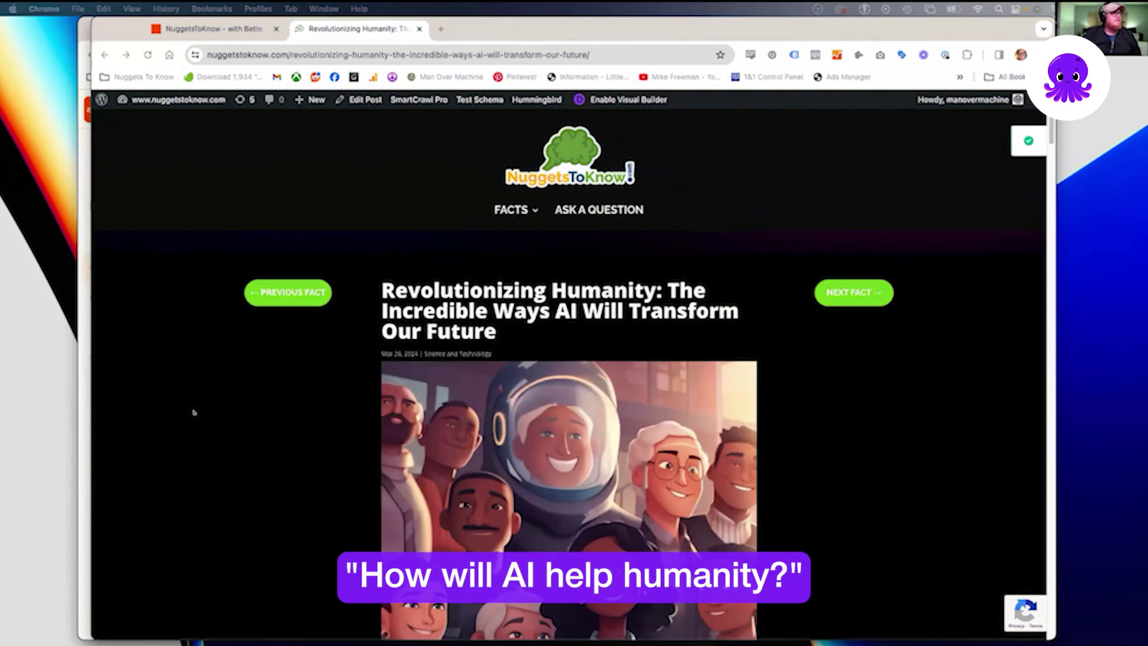
{"action": "scroll", "coordinate": [425, 421], "scroll_direction": "down", "scroll_amount": 5}
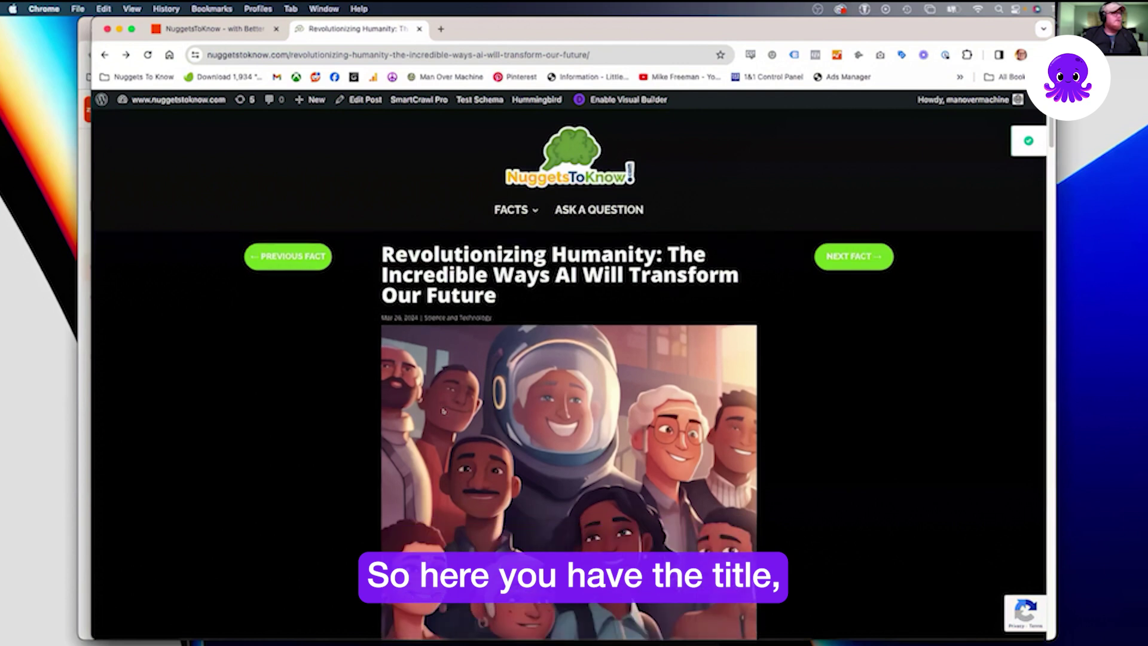
{"action": "scroll", "coordinate": [425, 421], "scroll_direction": "down", "scroll_amount": 5}
Highlight the article's body text from the introduction into the conclusion, clear the selection, and return to the introduction below the video.
{"action": "mouse_move", "coordinate": [380, 353]}
{"action": "left_mouse_down"}
{"action": "mouse_move", "coordinate": [601, 482]}
{"action": "mouse_move", "coordinate": [592, 466]}
{"action": "mouse_move", "coordinate": [592, 491]}
{"action": "mouse_move", "coordinate": [407, 550]}
{"action": "left_mouse_up"}
{"action": "scroll", "coordinate": [595, 478], "scroll_direction": "down", "scroll_amount": 12}
{"action": "scroll", "coordinate": [592, 492], "scroll_direction": "down", "scroll_amount": 10}
{"action": "scroll", "coordinate": [580, 496], "scroll_direction": "up", "scroll_amount": 5}
{"action": "scroll", "coordinate": [419, 538], "scroll_direction": "up", "scroll_amount": 5}
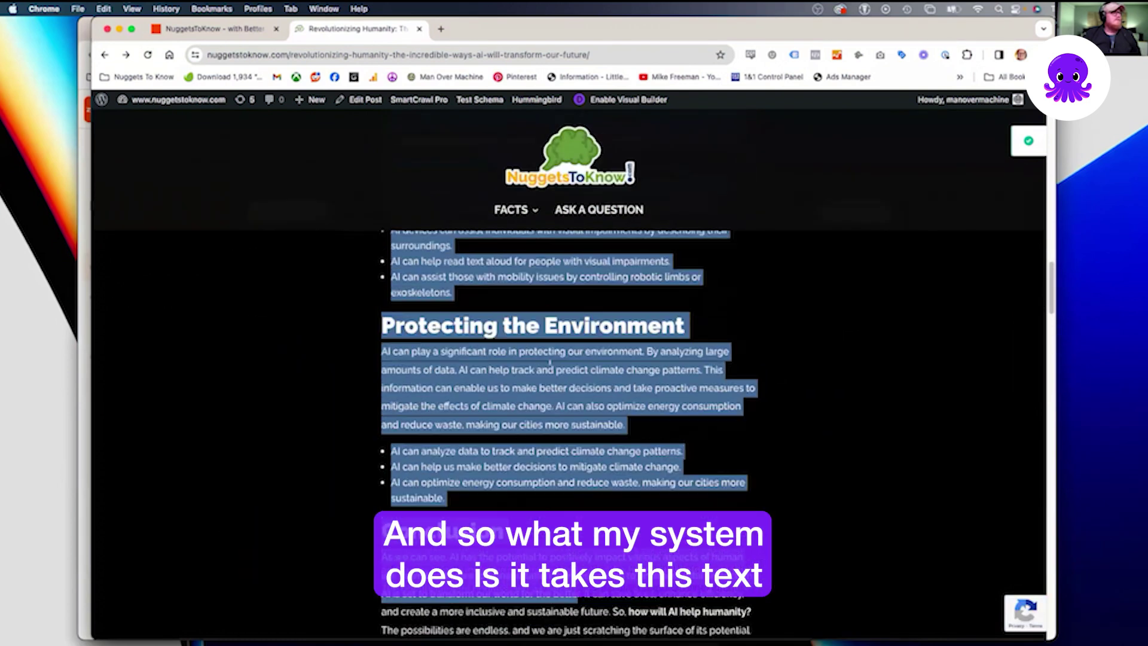
{"action": "left_click", "coordinate": [491, 346]}
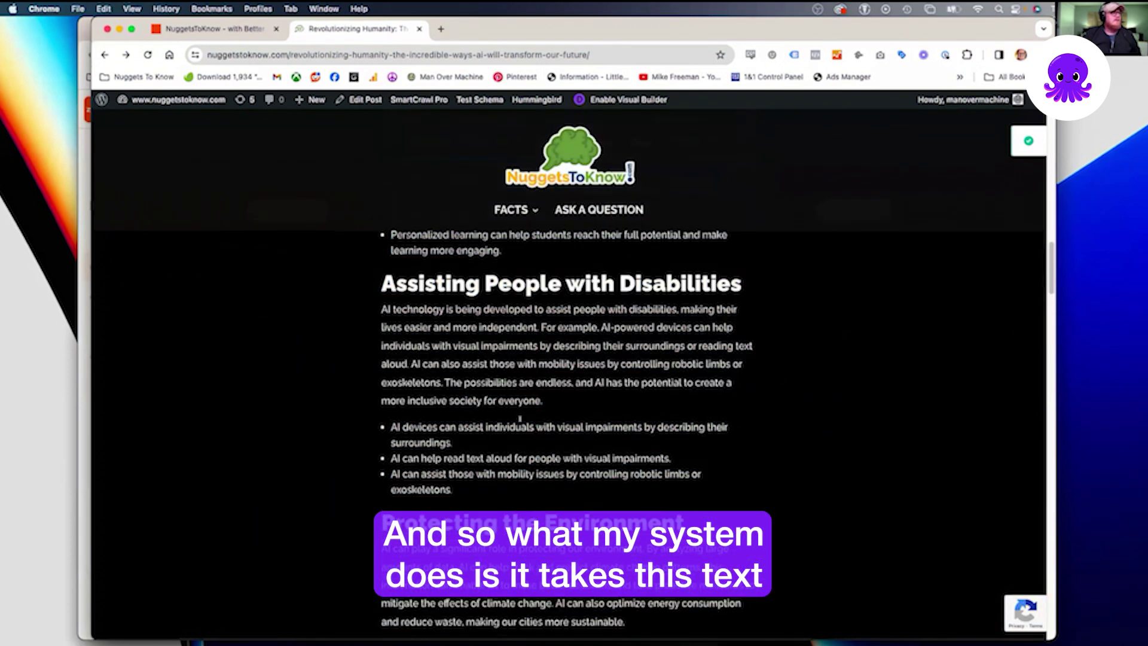
{"action": "scroll", "coordinate": [557, 410], "scroll_direction": "up", "scroll_amount": 15}
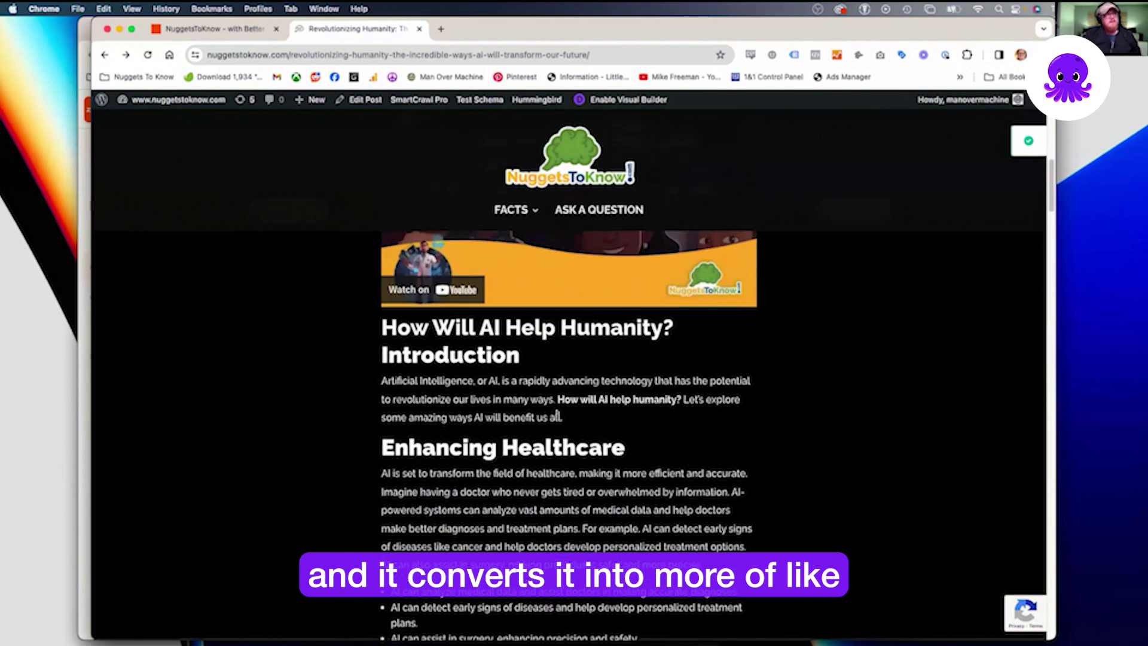
{"action": "scroll", "coordinate": [556, 411], "scroll_direction": "up", "scroll_amount": 3}
{"action": "scroll", "coordinate": [556, 410], "scroll_direction": "down", "scroll_amount": 5}
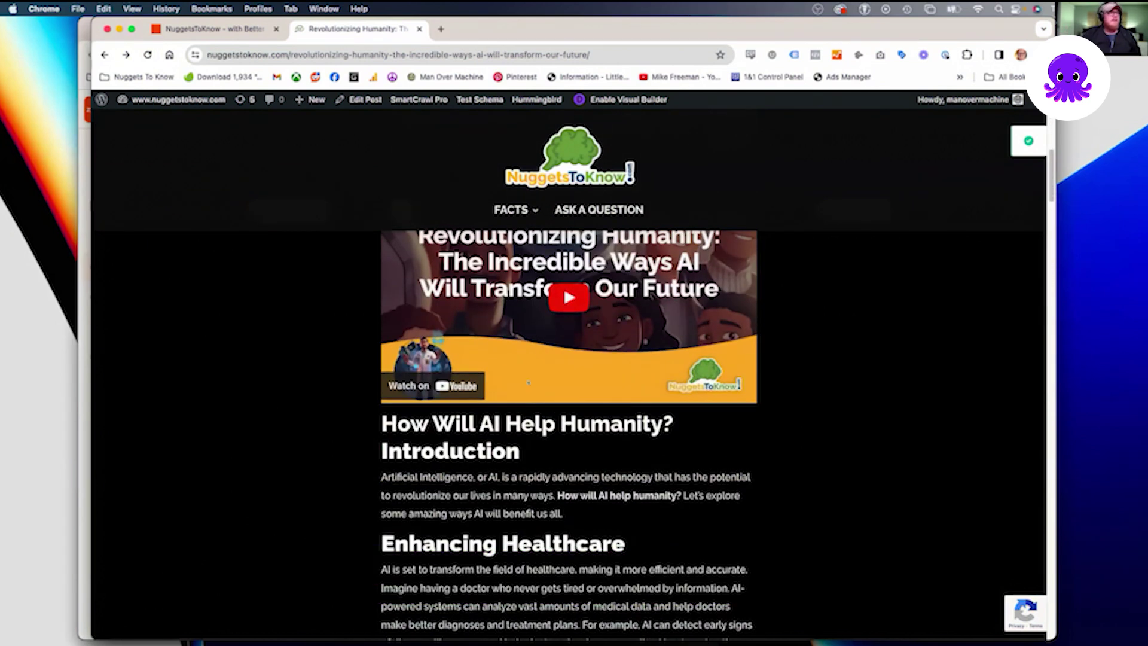
Play the article's embedded YouTube video, pause it at about 0:36, and continue to the article text below.
{"action": "scroll", "coordinate": [529, 382], "scroll_direction": "up", "scroll_amount": 1}
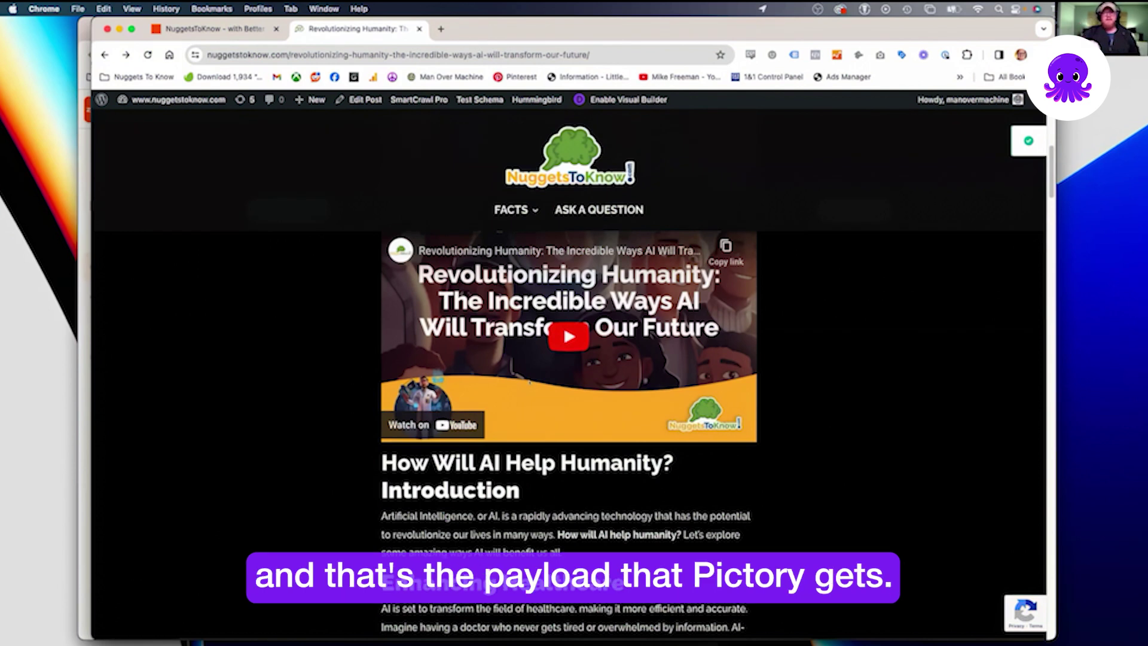
{"action": "left_click", "coordinate": [558, 335]}
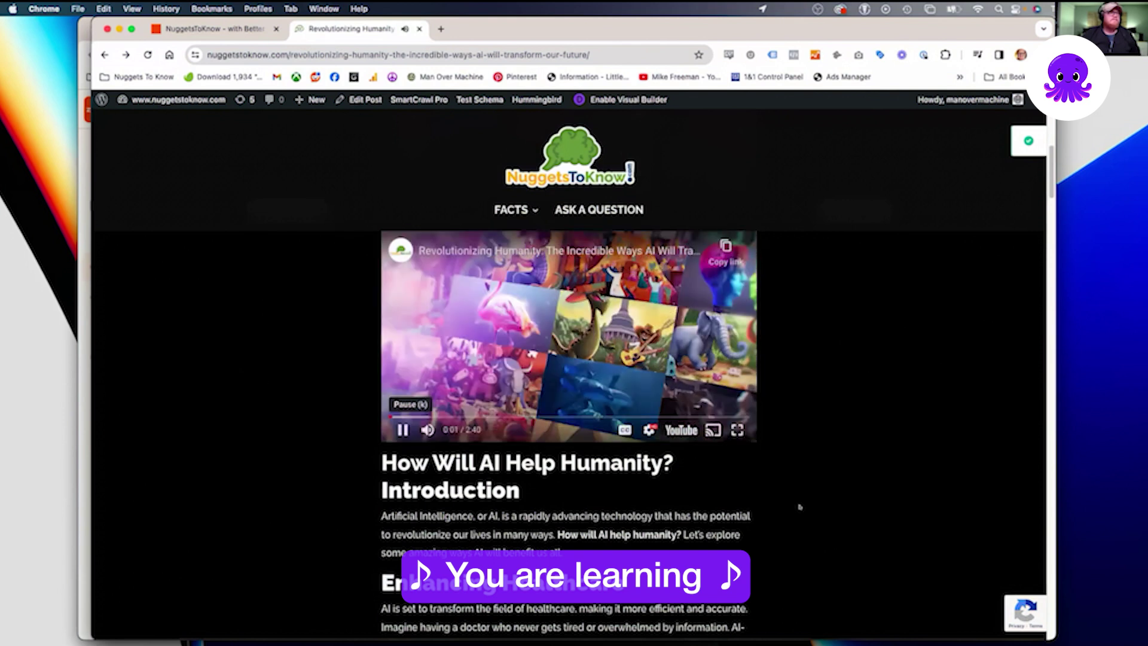
{"action": "scroll", "coordinate": [825, 478], "scroll_direction": "up", "scroll_amount": 3}
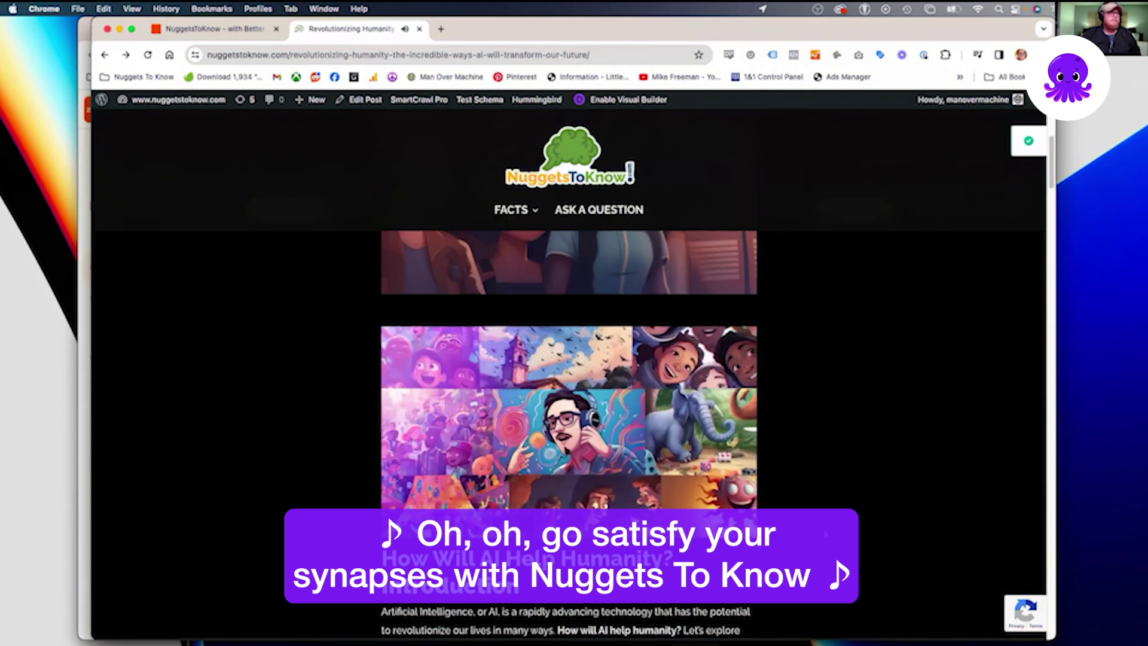
{"action": "scroll", "coordinate": [568, 419], "scroll_direction": "down", "scroll_amount": 1}
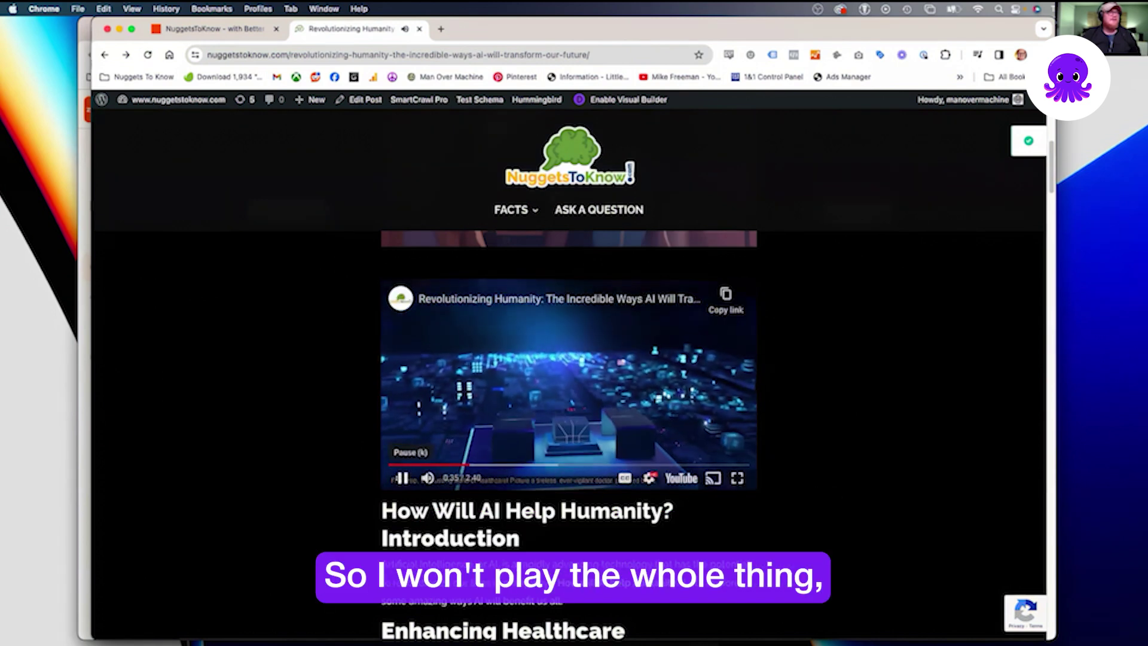
{"action": "left_click", "coordinate": [403, 478]}
{"action": "scroll", "coordinate": [310, 476], "scroll_direction": "down", "scroll_amount": 1}
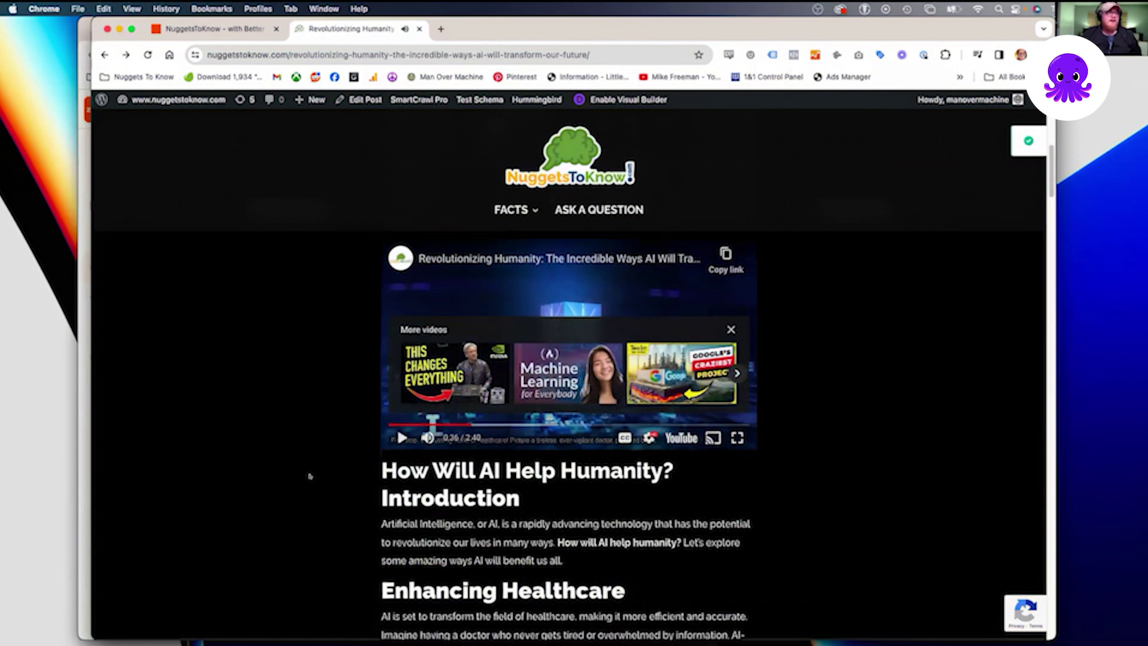
{"action": "scroll", "coordinate": [310, 476], "scroll_direction": "down", "scroll_amount": 3}
{"action": "scroll", "coordinate": [309, 471], "scroll_direction": "down", "scroll_amount": 4}
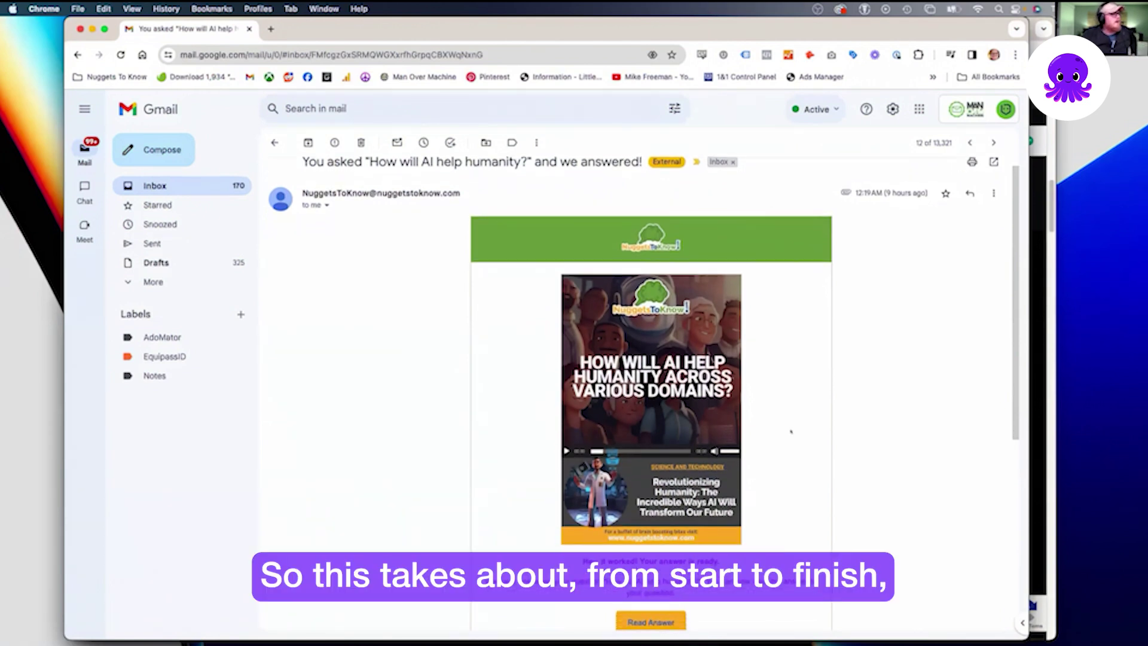
Read the email "You asked 'How will AI help humanity?' and we answered!" from its graphic through the answer message to the PDF attachment.
{"action": "scroll", "coordinate": [778, 426], "scroll_direction": "down", "scroll_amount": 2}
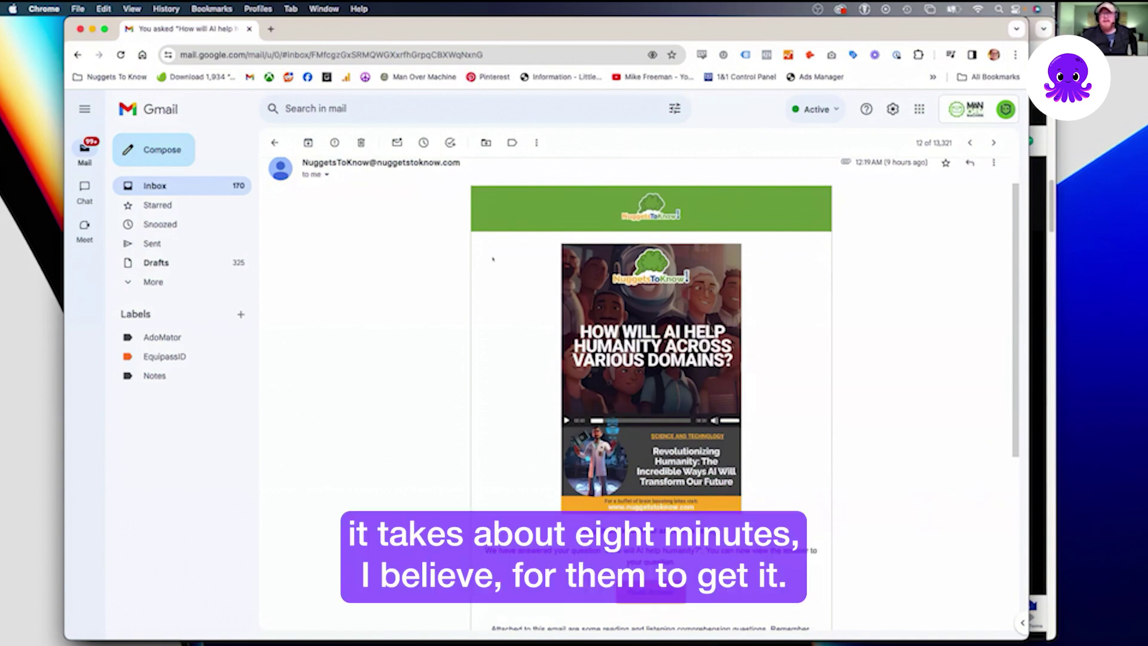
{"action": "scroll", "coordinate": [473, 382], "scroll_direction": "down", "scroll_amount": 5}
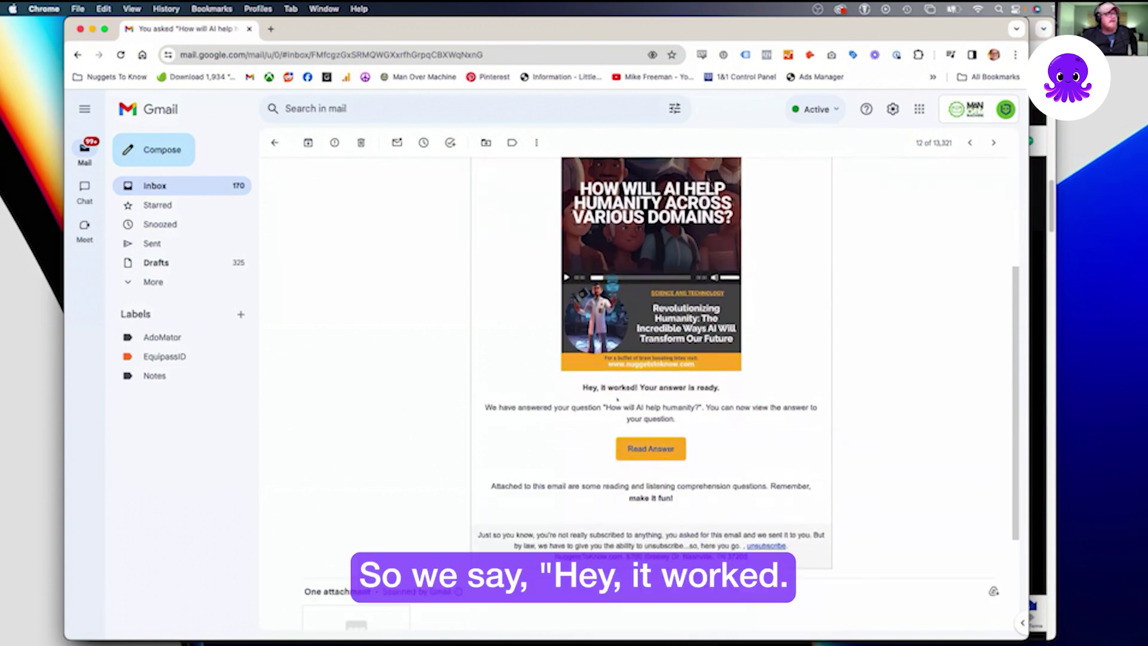
{"action": "left_click_drag", "start_coordinate": [498, 407], "coordinate": [693, 429]}
{"action": "left_click", "coordinate": [695, 428]}
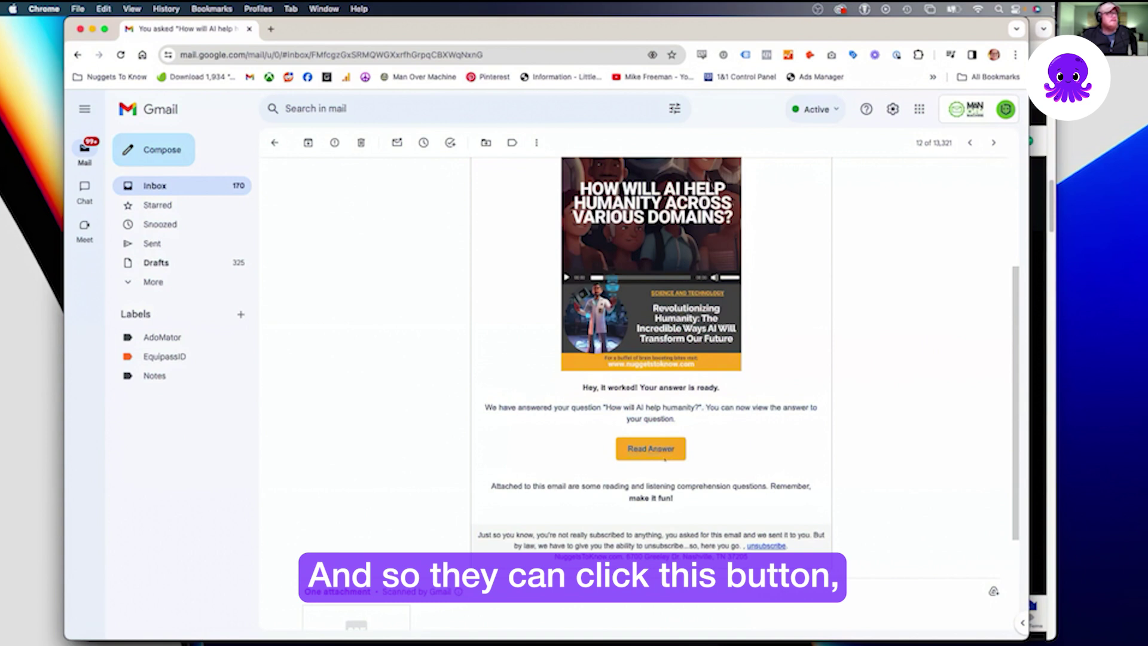
{"action": "scroll", "coordinate": [444, 431], "scroll_direction": "down", "scroll_amount": 3}
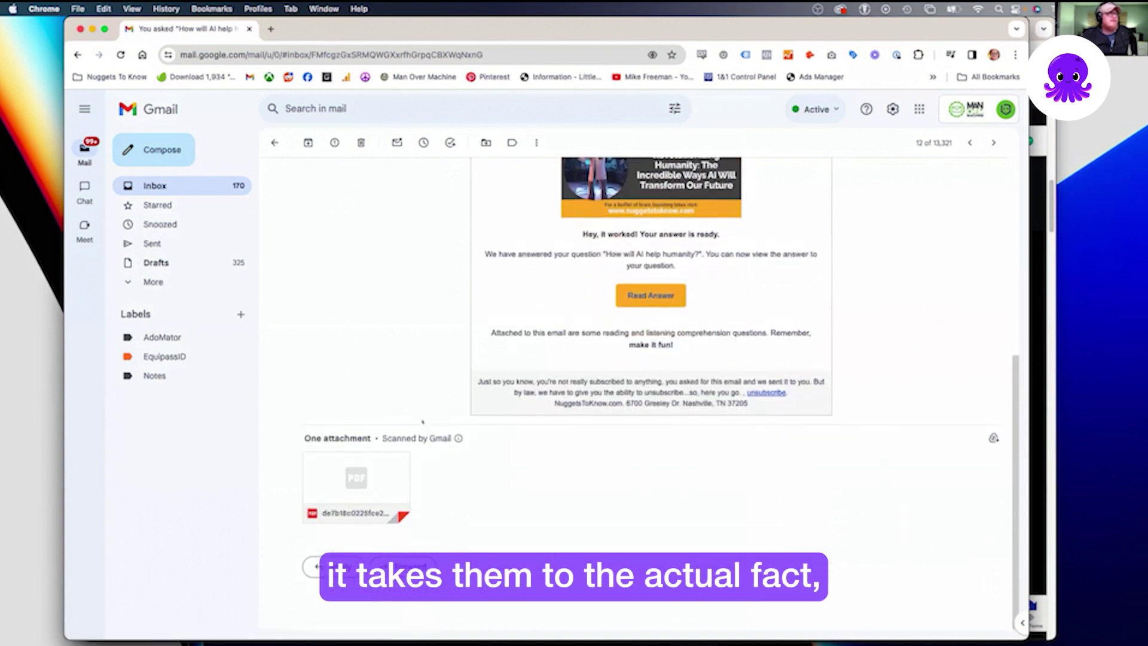
Open the email's PDF attachment and examine its comprehension questions, scoring boxes, QR code and answer key.
{"action": "left_click", "coordinate": [373, 471]}
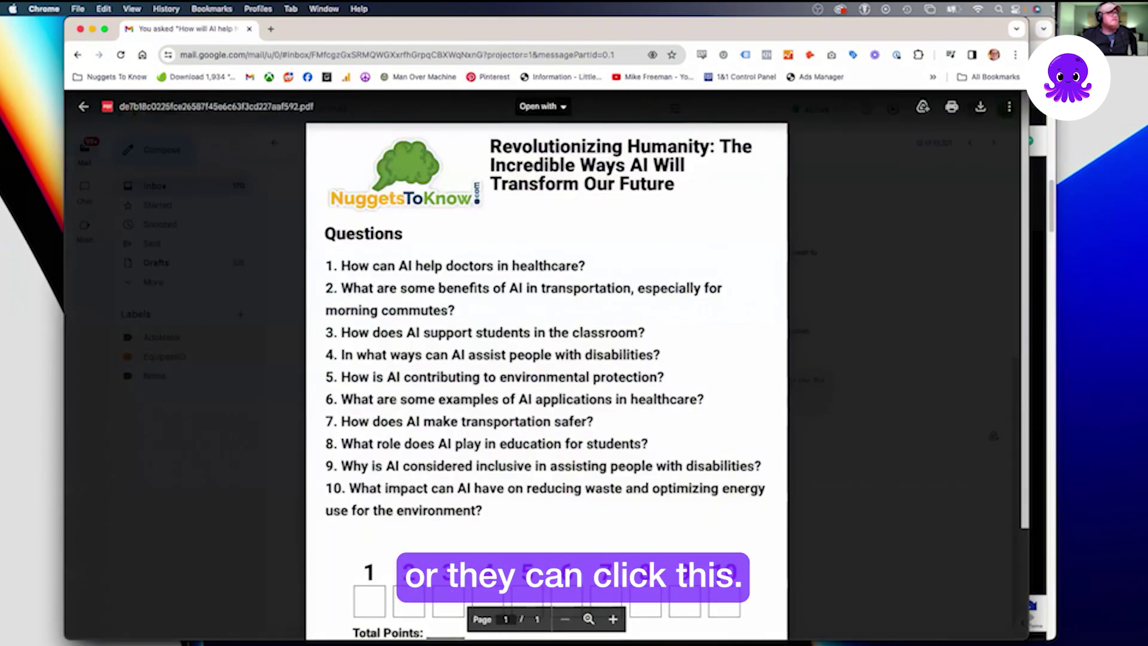
{"action": "scroll", "coordinate": [348, 348], "scroll_direction": "down", "scroll_amount": 1}
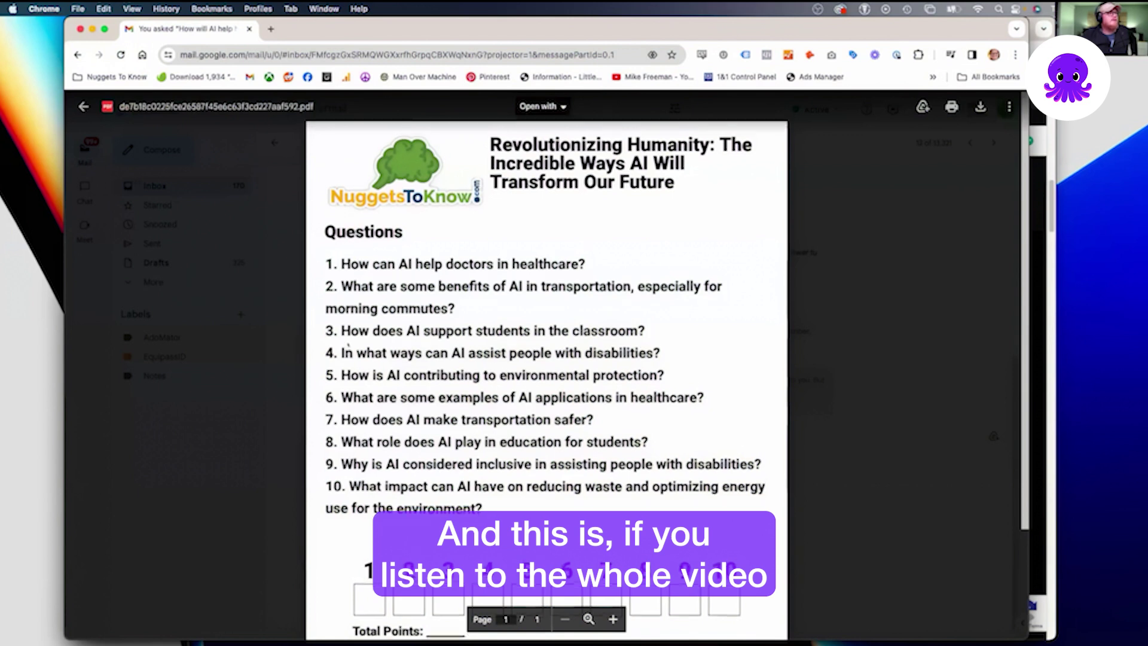
{"action": "scroll", "coordinate": [348, 349], "scroll_direction": "down", "scroll_amount": 1}
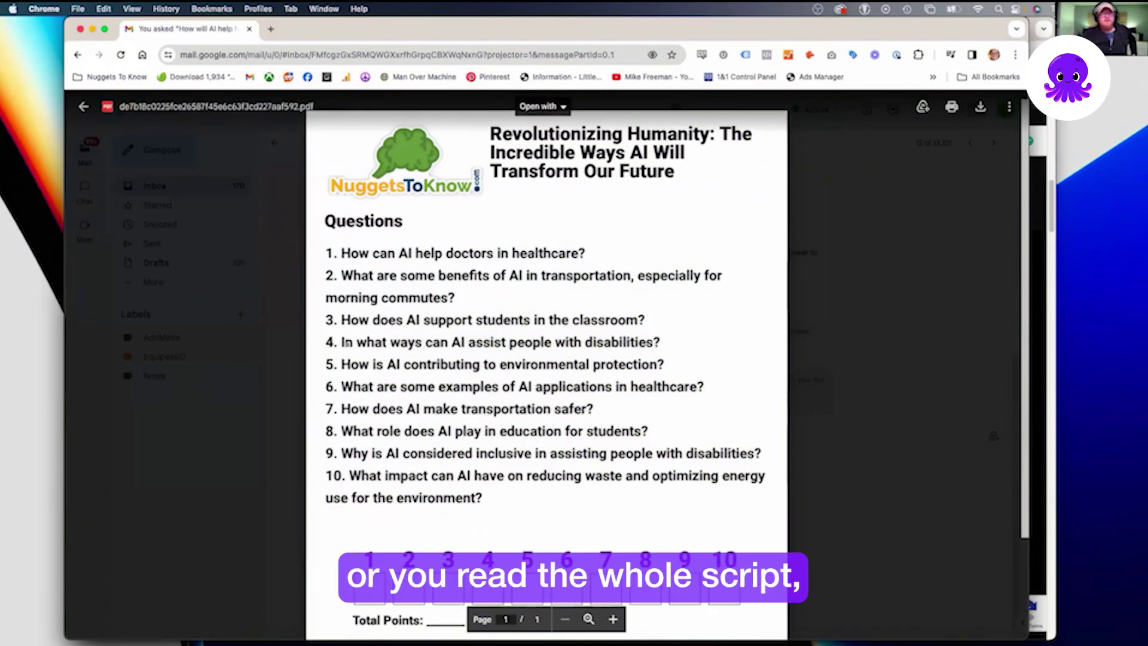
{"action": "scroll", "coordinate": [385, 338], "scroll_direction": "down", "scroll_amount": 3}
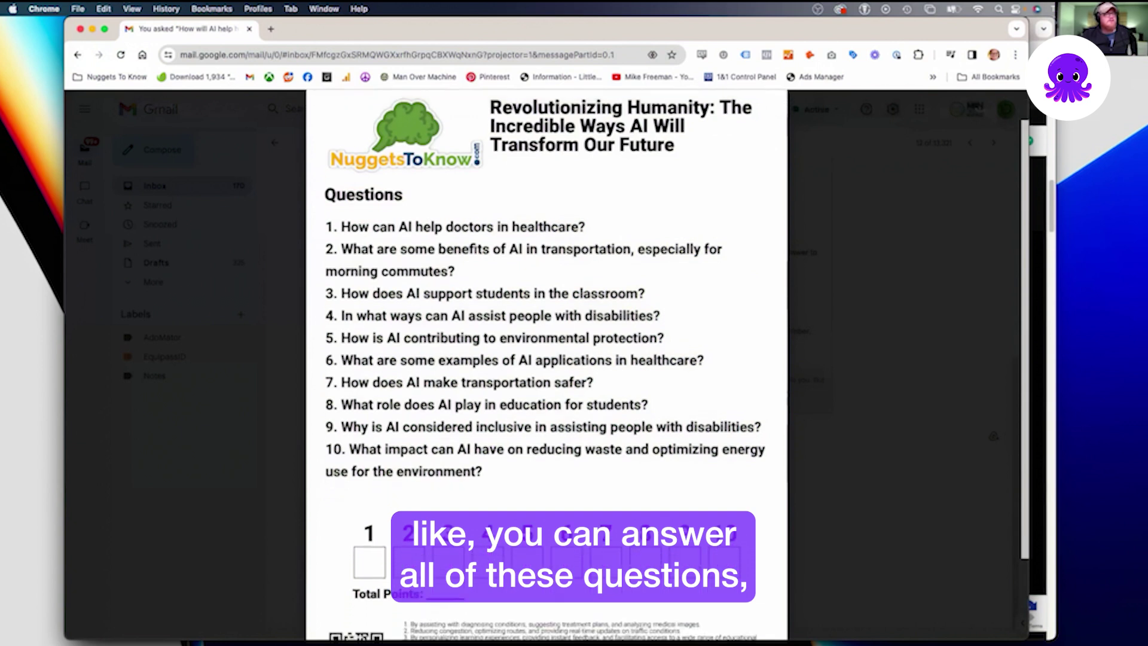
{"action": "scroll", "coordinate": [547, 359], "scroll_direction": "down", "scroll_amount": 2}
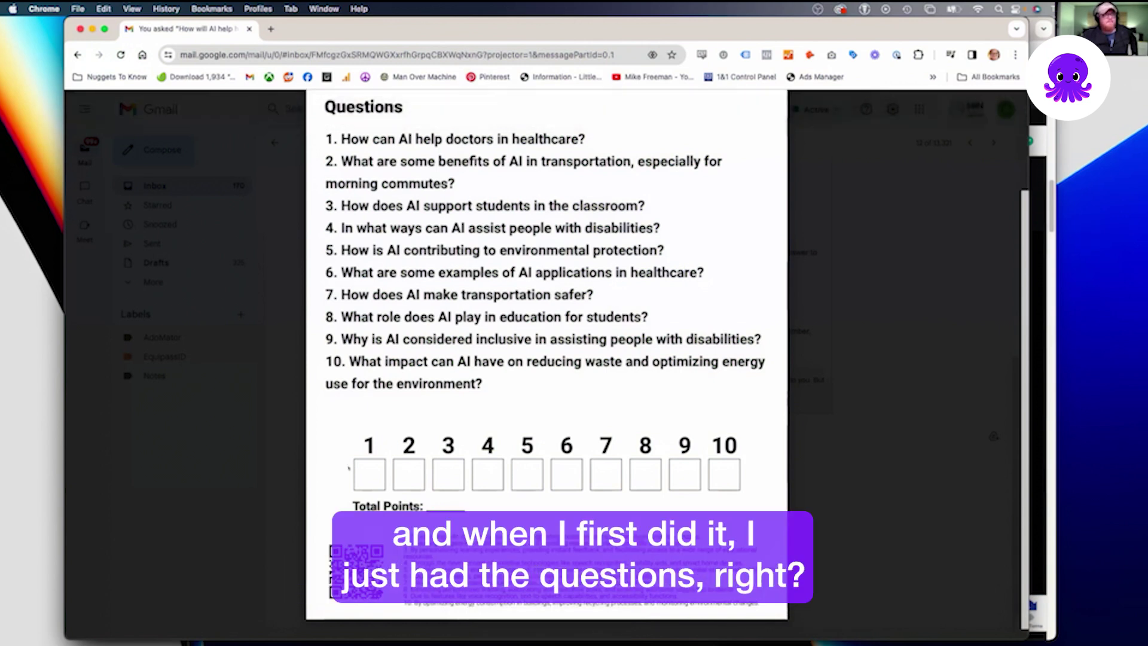
{"action": "scroll", "coordinate": [413, 342], "scroll_direction": "up", "scroll_amount": 1}
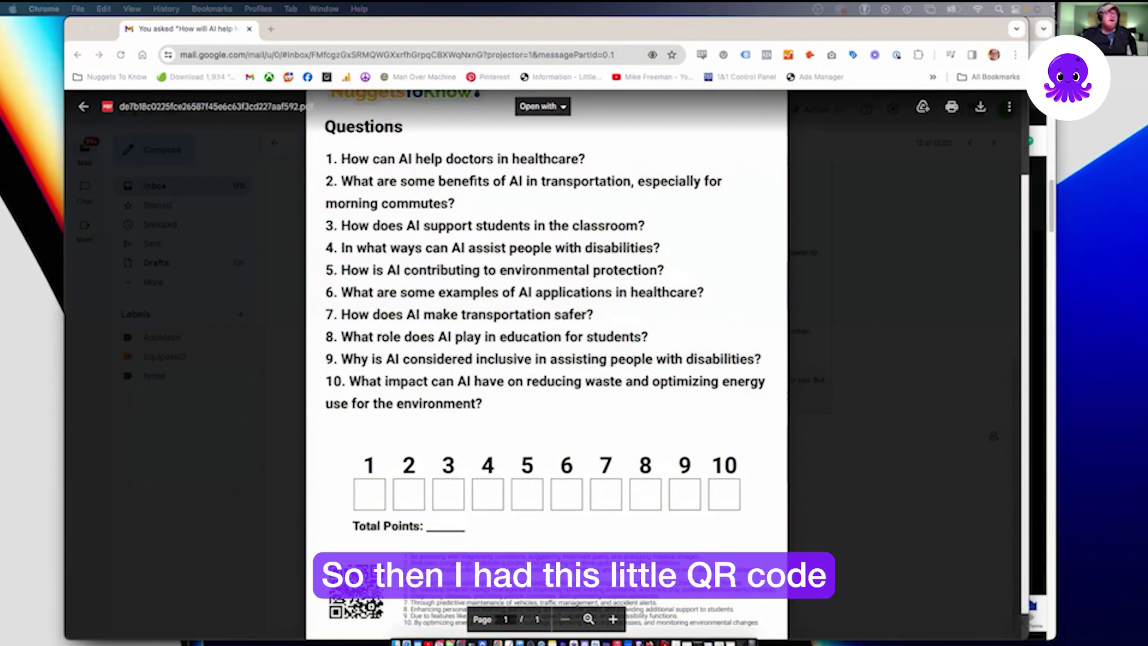
{"action": "scroll", "coordinate": [546, 359], "scroll_direction": "up", "scroll_amount": 1}
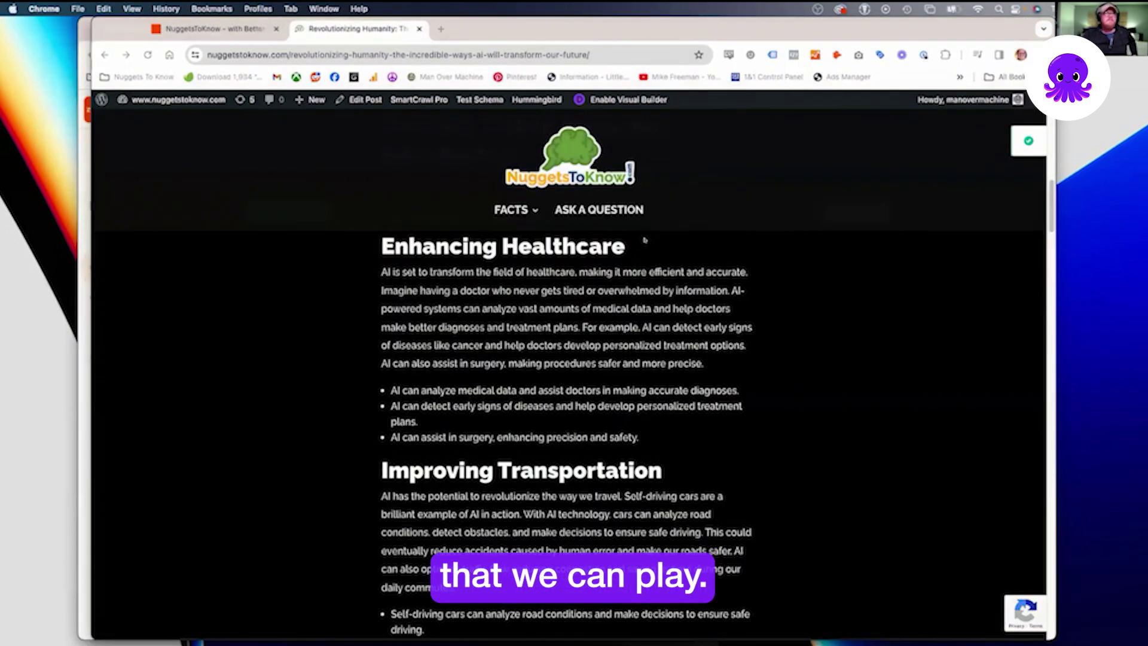
Switch back to the NuggetsToKnow Zap in Zapier and review the website, social media and email publishing steps.
{"action": "left_click", "coordinate": [203, 27]}
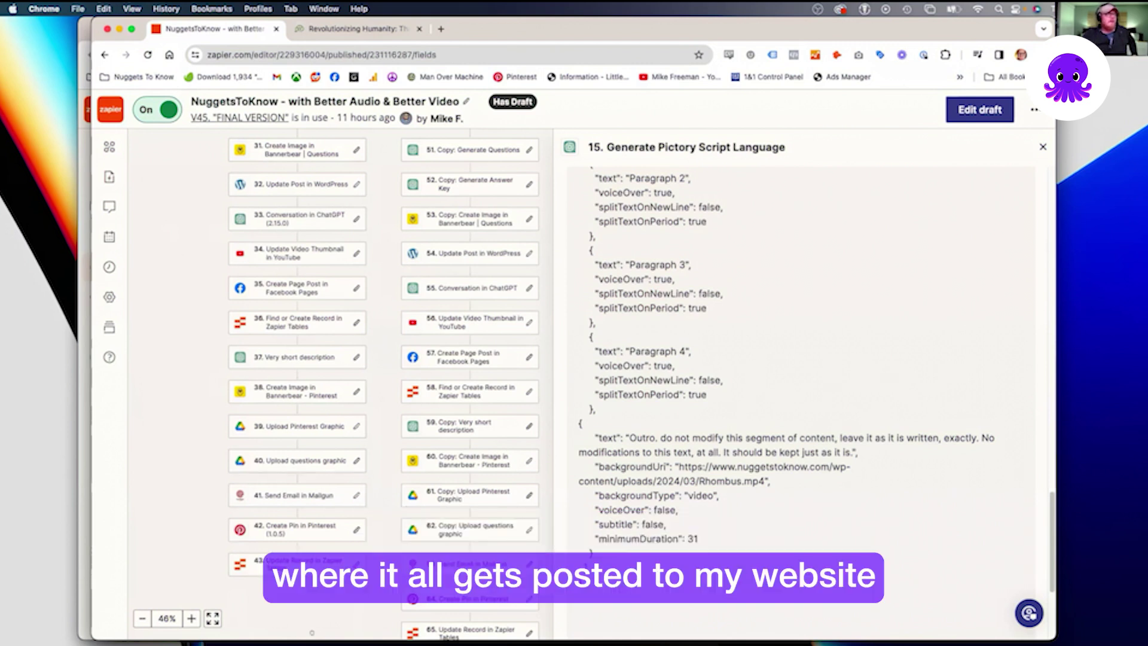
{"action": "scroll", "coordinate": [272, 404], "scroll_direction": "up", "scroll_amount": 1}
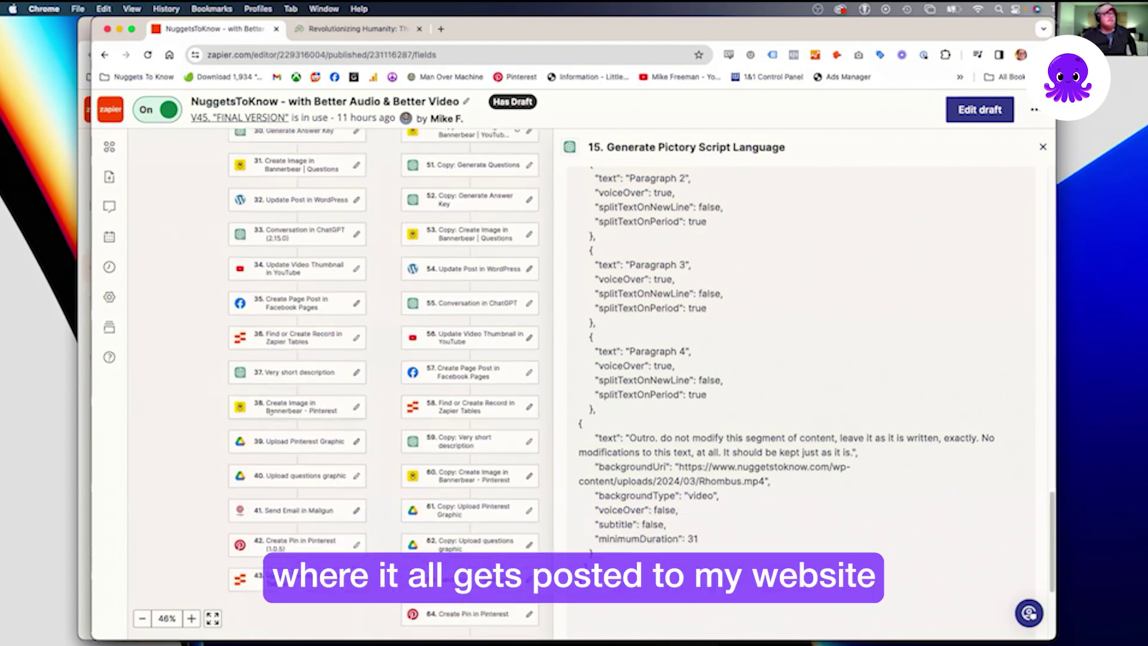